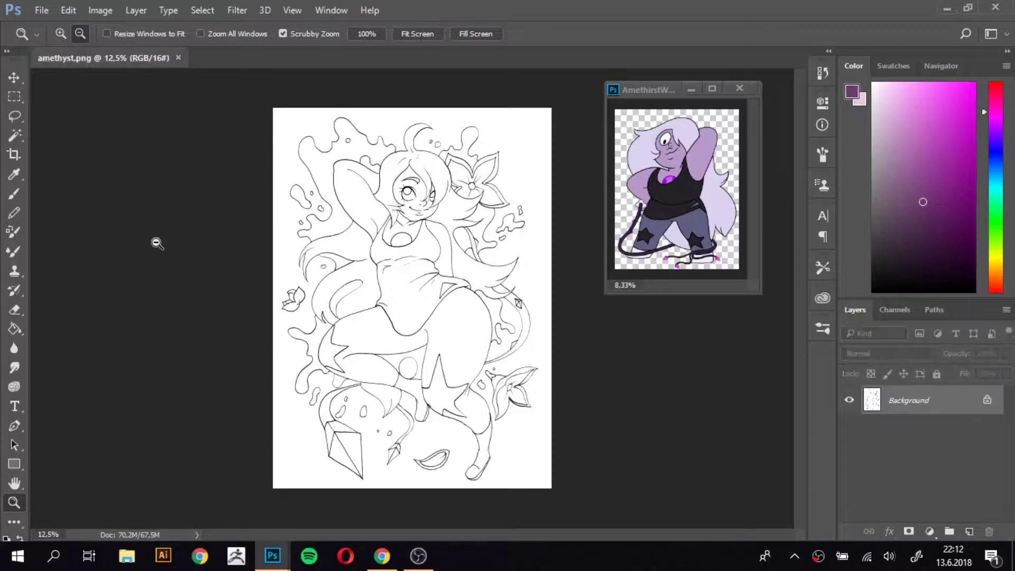
# Load the line art as a selection from Channels and duplicate the line art layer
pyautogui.press('b')
pyautogui.click(895, 309)
pyautogui.keyDown('ctrl'); pyautogui.click(872, 412); pyautogui.keyUp('ctrl')
pyautogui.click(855, 309)
pyautogui.rightClick(899, 400)
pyautogui.click(863, 226)
# Add a new empty layer beneath the copied line art layer
pyautogui.press('Return')
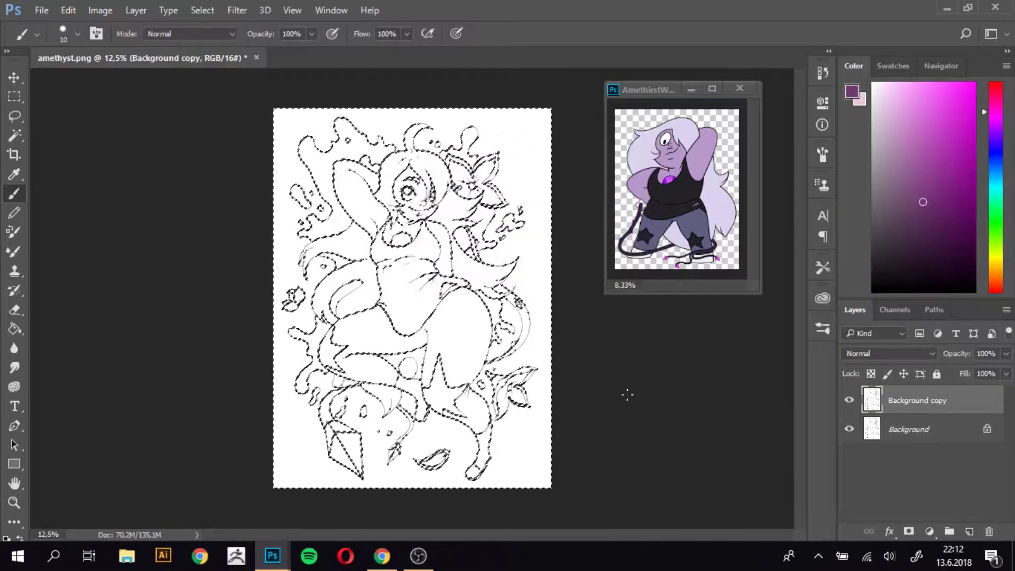
pyautogui.hotkey('alt', '[')
pyautogui.hotkey('ctrl', 'shift', 'alt', 'n')
pyautogui.hotkey('alt', ']')
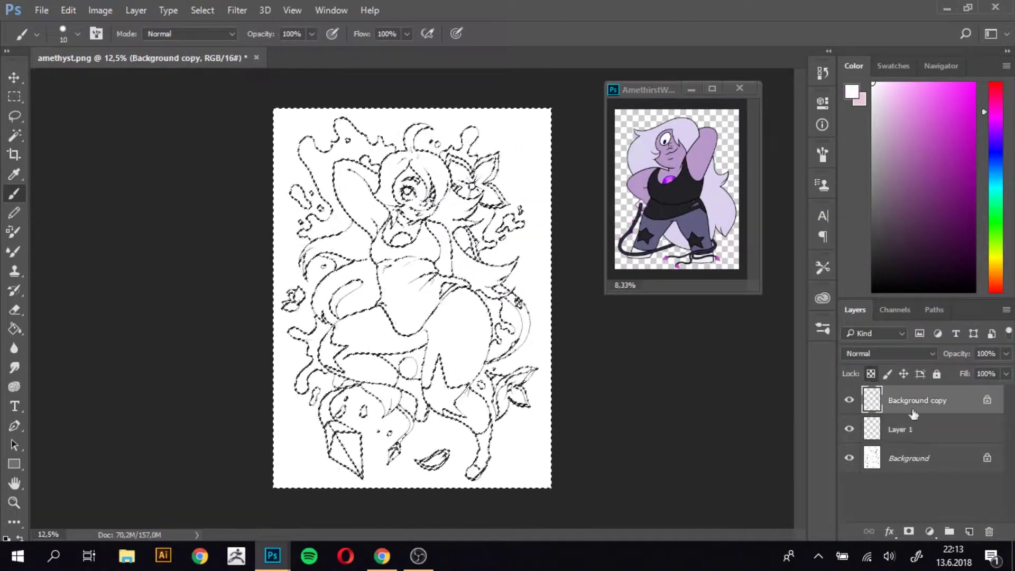
# Fill the line art selection black on the copied layer and lock its transparency
pyautogui.click(68, 10)
pyautogui.click(109, 231)
pyautogui.click(526, 211)
pyautogui.click(529, 263)
pyautogui.click(606, 152)
# Deselect and fill Layer 1 with white, leaving an empty Layer 2
pyautogui.press('m')
pyautogui.hotkey('ctrl', 'd')
pyautogui.hotkey('alt', '[')
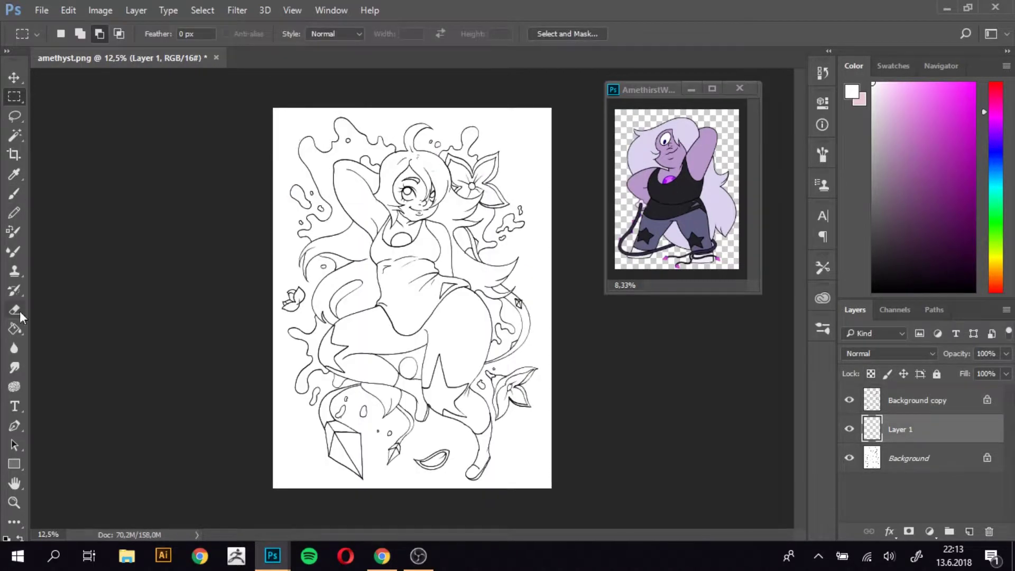
pyautogui.press('g')
pyautogui.click(523, 141)
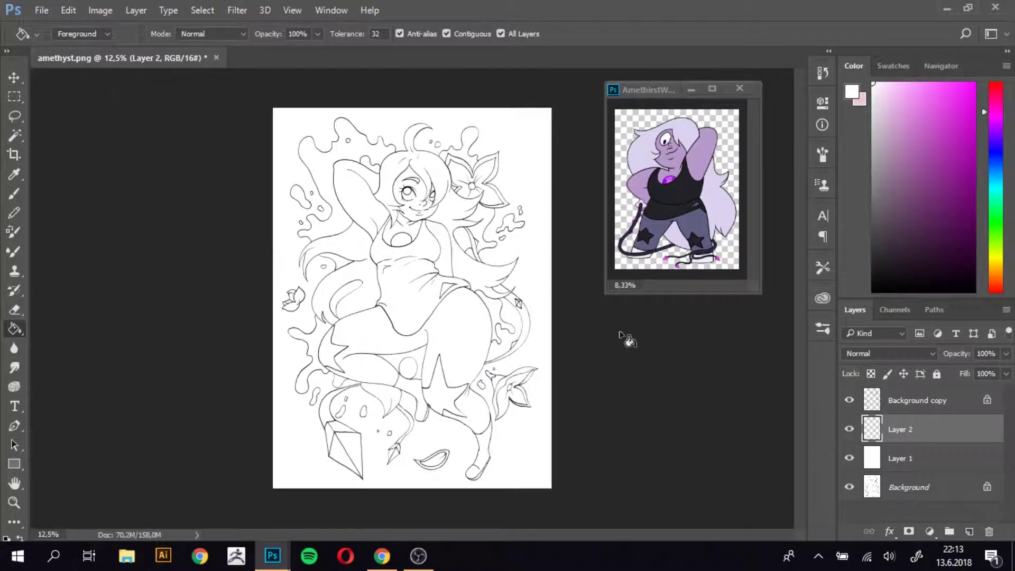
# Fill the leggings purple-blue, the tank top black and the skin with sampled purple
pyautogui.keyDown('alt'); pyautogui.click(693, 253); pyautogui.keyUp('alt')
pyautogui.click(462, 341)
pyautogui.click(423, 316)
pyautogui.keyDown('alt'); pyautogui.click(643, 180); pyautogui.keyUp('alt')
pyautogui.click(444, 247)
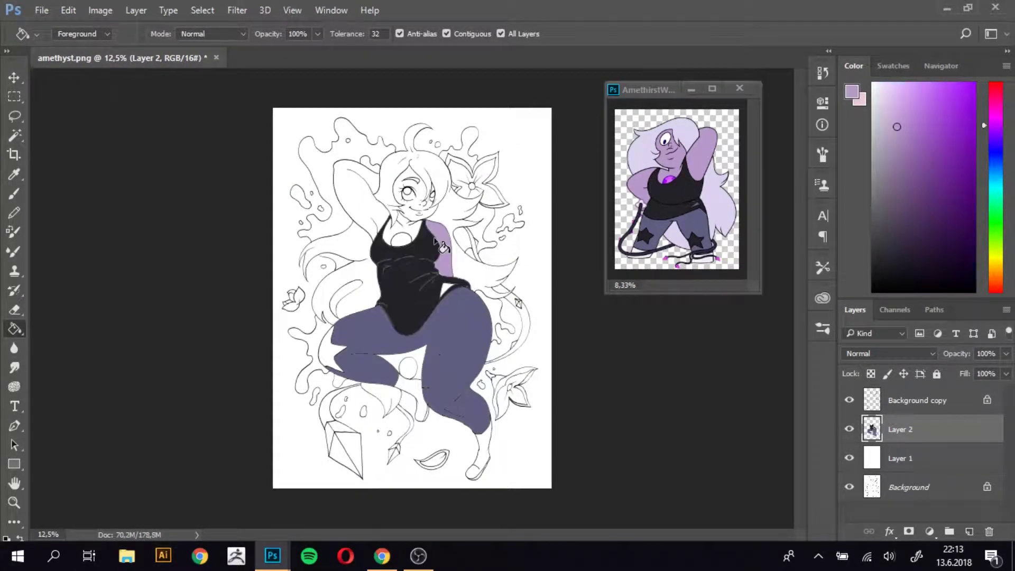
# Fill the hair and the gap between the legs lavender
pyautogui.press('z')
pyautogui.click(405, 224)
pyautogui.press('g')
pyautogui.click(232, 143)
pyautogui.press('z')
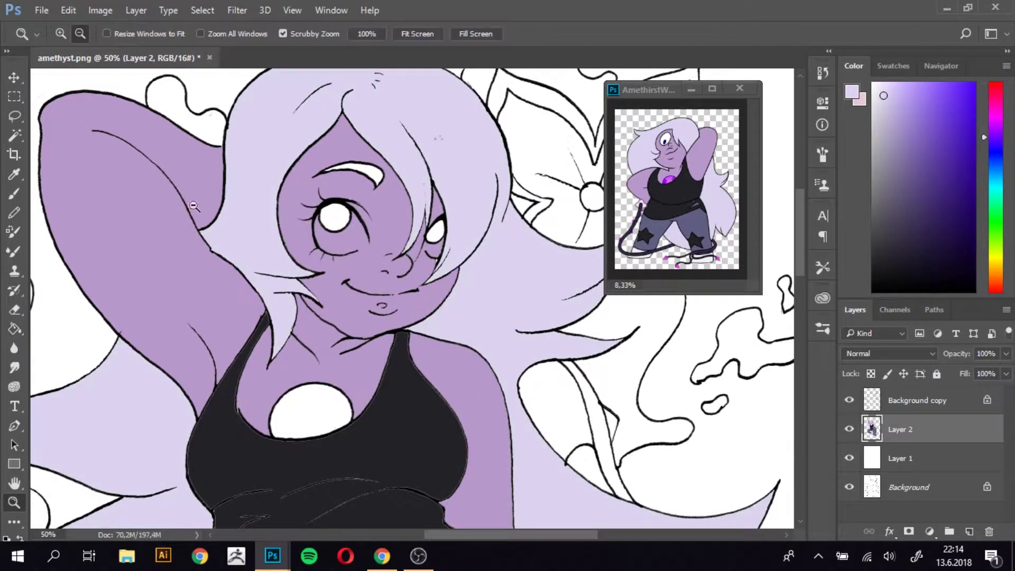
pyautogui.keyDown('alt'); pyautogui.click(194, 206); pyautogui.keyUp('alt')
pyautogui.moveTo(191, 404); pyautogui.dragTo(215, 187)
pyautogui.press('g')
pyautogui.click(318, 365)
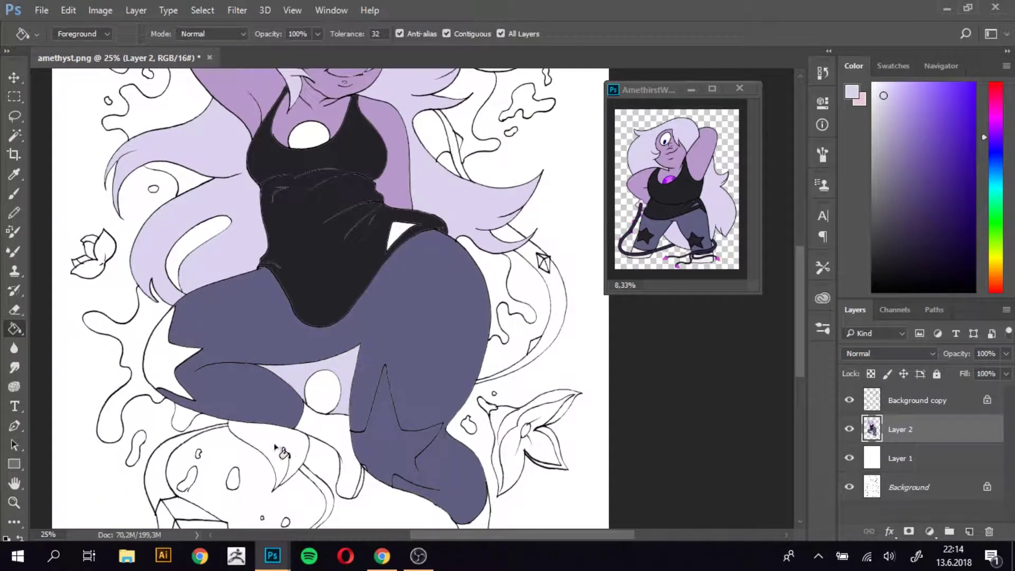
# Select the tank top area by colour on the line art, test an 80px brush stroke, then undo it
pyautogui.keyDown('alt'); pyautogui.click(381, 444); pyautogui.keyUp('alt')
pyautogui.click(931, 400)
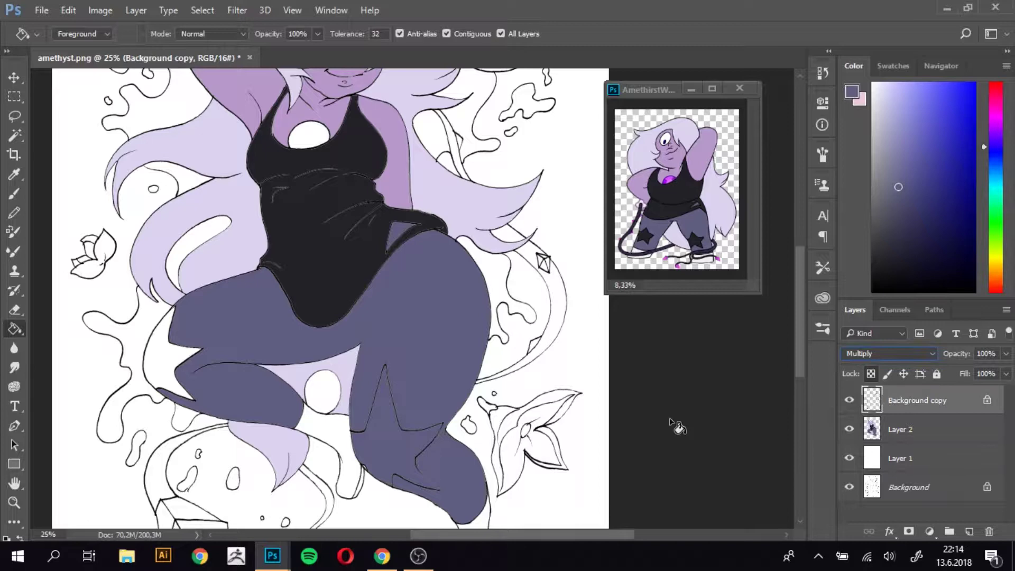
pyautogui.click(15, 137)
pyautogui.click(135, 10)
pyautogui.click(317, 238)
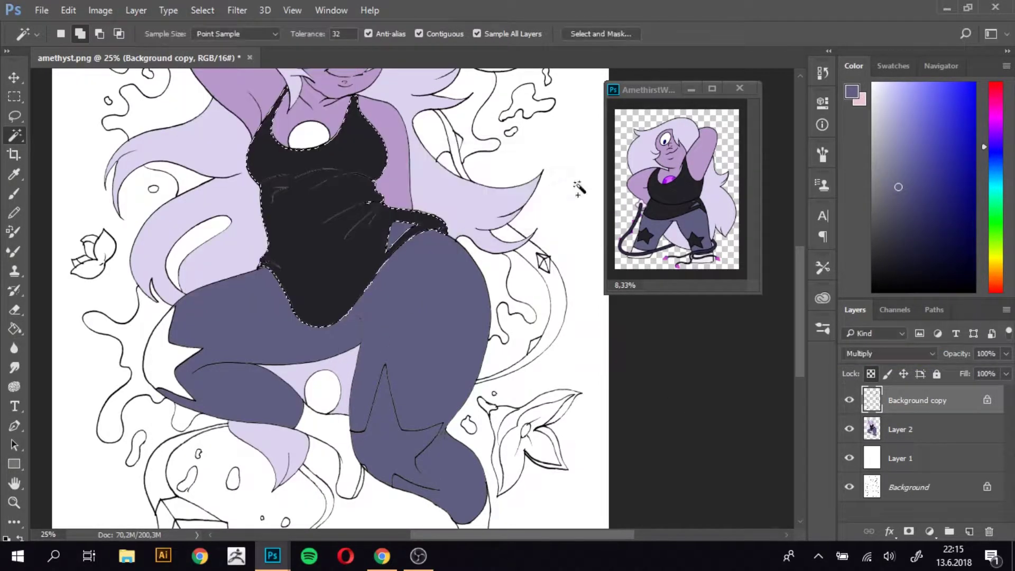
pyautogui.click(15, 194)
pyautogui.click(77, 34)
pyautogui.keyDown('alt'); pyautogui.click(340, 220); pyautogui.keyUp('alt')
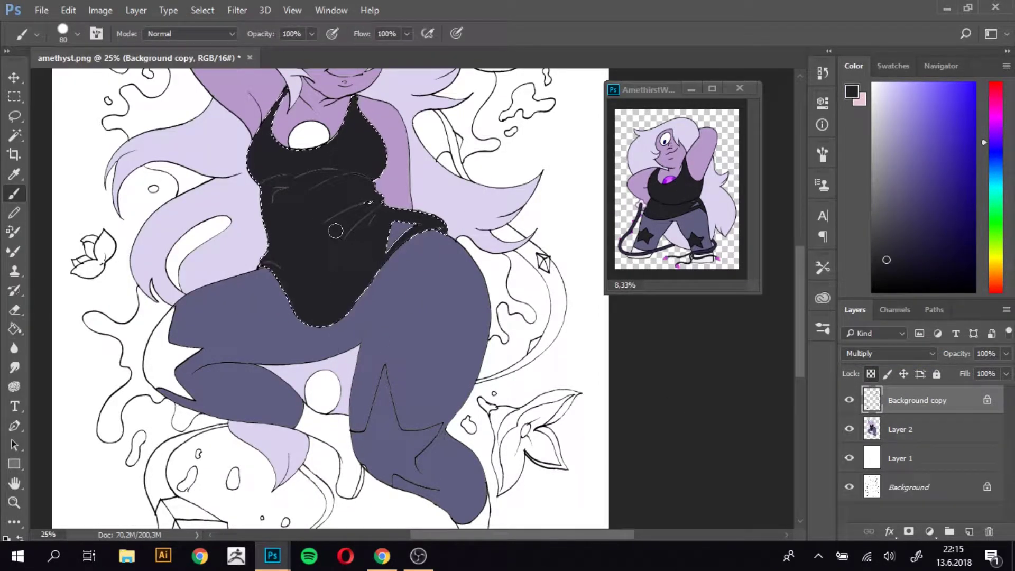
pyautogui.click(823, 73)
pyautogui.click(709, 143)
# On Layer 2, fill the tank top black and clear the selection
pyautogui.click(899, 429)
pyautogui.click(15, 329)
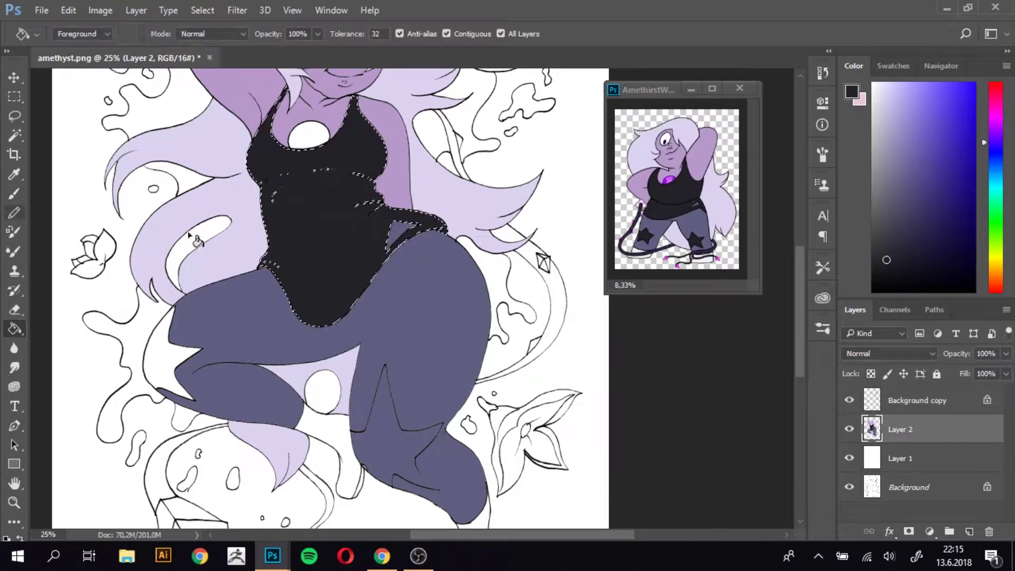
pyautogui.click(15, 97)
pyautogui.rightClick(228, 195)
pyautogui.press('Escape')
pyautogui.press('b')
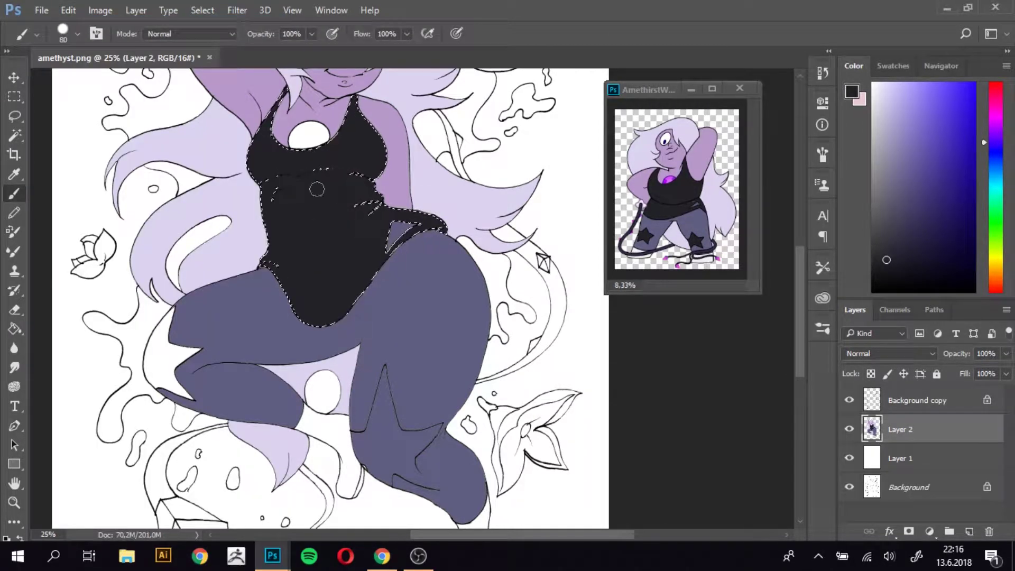
pyautogui.press('m')
pyautogui.click(349, 177)
pyautogui.press('b')
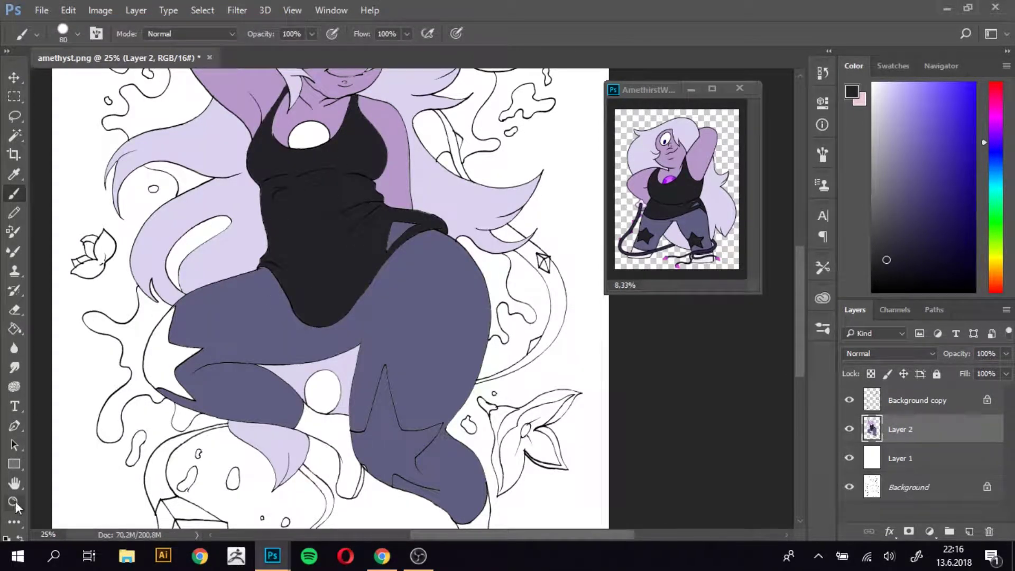
pyautogui.doubleClick(15, 503)
# Pick a purple, adjust the brush tip, and touch up a missing line along the star
pyautogui.press('g')
pyautogui.keyDown('alt'); pyautogui.click(177, 431); pyautogui.keyUp('alt')
pyautogui.press('b')
pyautogui.click(77, 33)
pyautogui.click(822, 153)
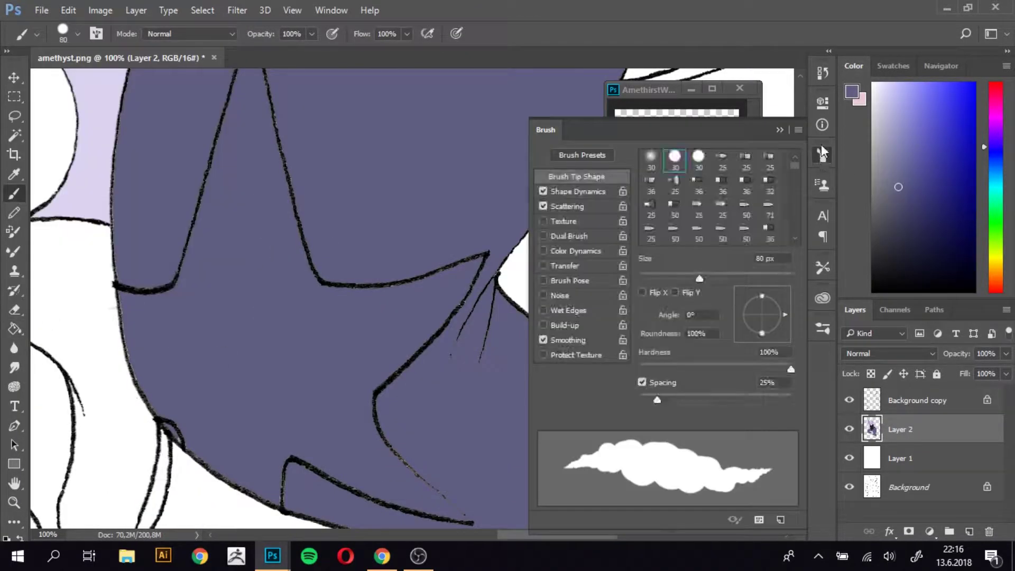
pyautogui.click(77, 33)
pyautogui.click(917, 401)
pyautogui.scroll(-3, 370, 296)
pyautogui.keyDown('alt'); pyautogui.click(370, 301); pyautogui.keyUp('alt')
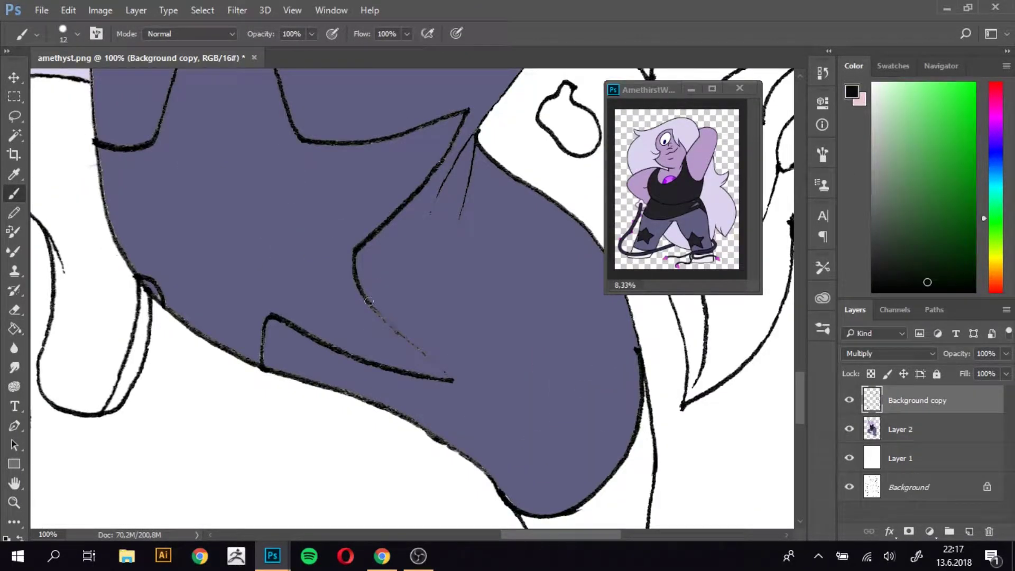
# Fill both leg stars dark on Layer 2
pyautogui.click(900, 429)
pyautogui.press('g')
pyautogui.click(193, 231)
pyautogui.hscroll(-10, 290, 249)
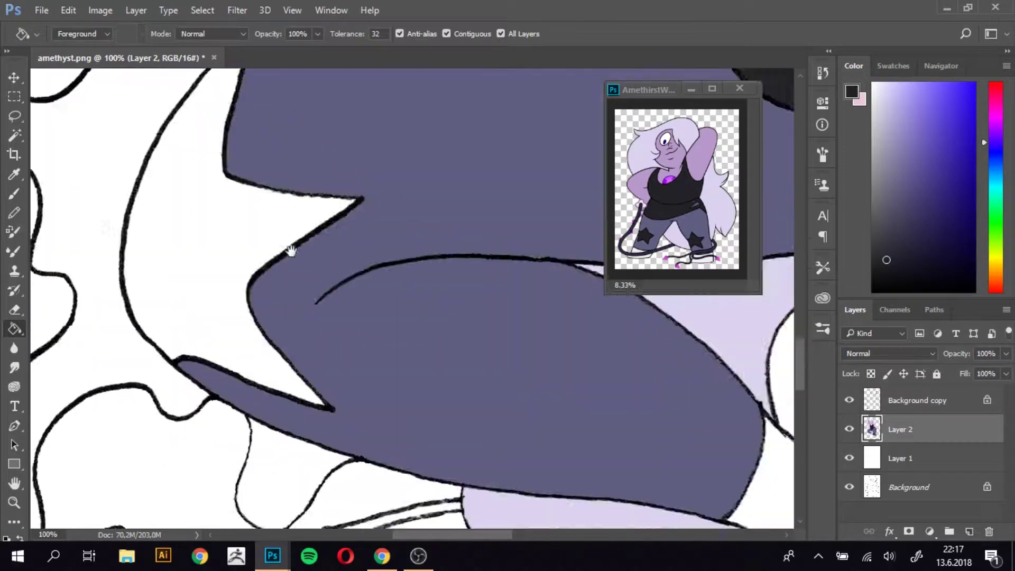
pyautogui.click(291, 249)
pyautogui.press('z')
pyautogui.hotkey('ctrl', '0')
pyautogui.click(385, 218)
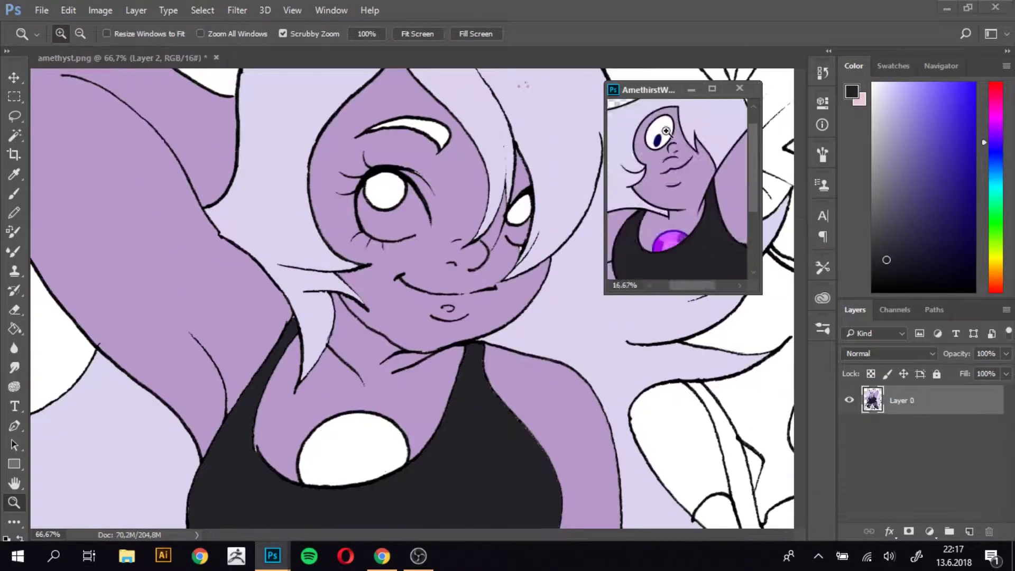
# Fill both eyes dark blue and the chest gem purple, sampled from the reference
pyautogui.press('i')
pyautogui.click(655, 144)
pyautogui.press('g')
pyautogui.click(385, 191)
pyautogui.click(519, 209)
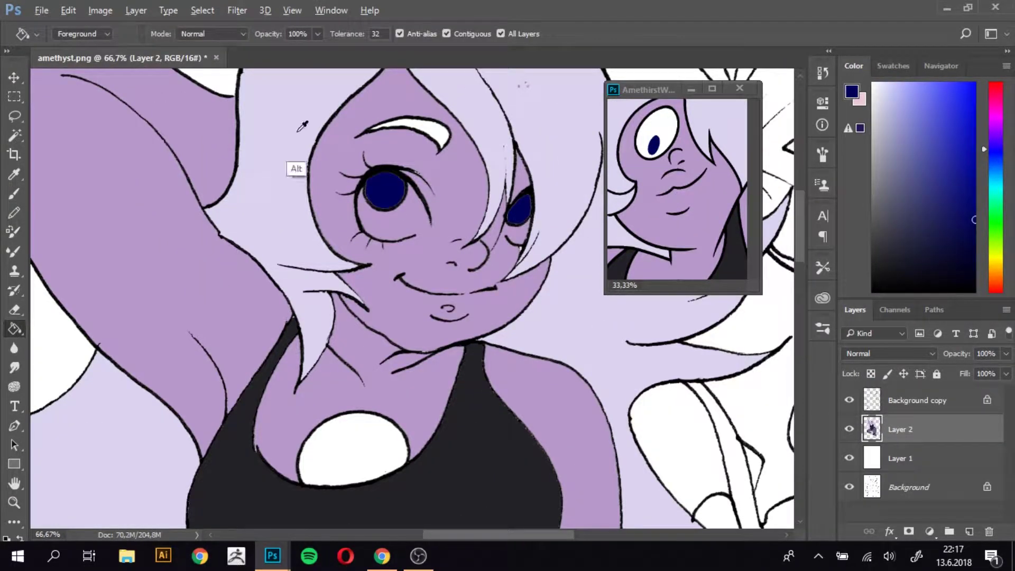
pyautogui.keyDown('alt'); pyautogui.click(687, 225); pyautogui.keyUp('alt')
pyautogui.scroll(-3, 688, 224)
pyautogui.keyDown('alt'); pyautogui.click(670, 228); pyautogui.keyUp('alt')
pyautogui.click(369, 457)
# Add a new Layer 3 beneath the colours and pick a blue fill colour
pyautogui.press('z')
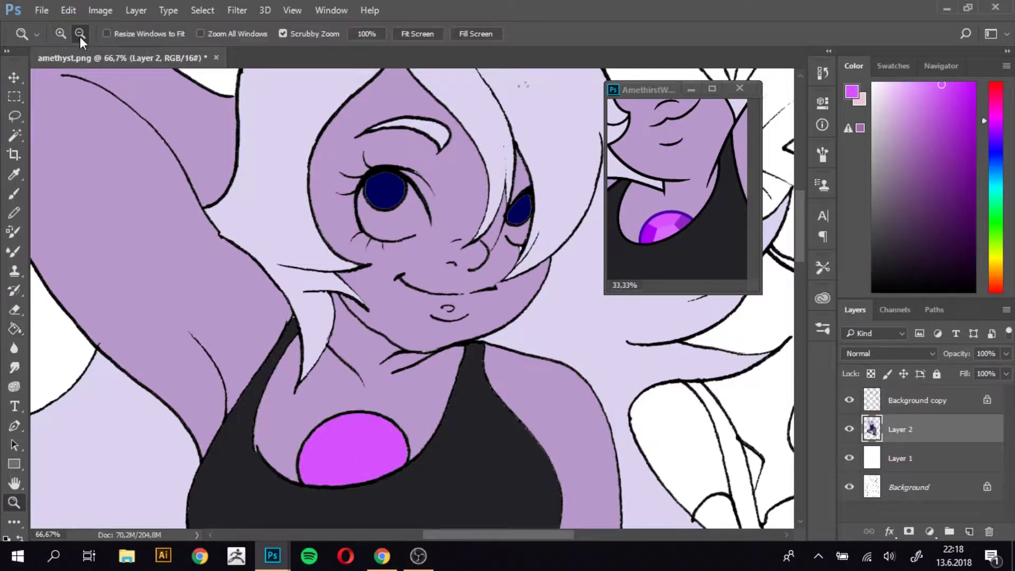
pyautogui.hotkey('ctrl', '0')
pyautogui.moveTo(329, 401); pyautogui.dragTo(329, 274)
pyautogui.click(910, 458)
pyautogui.click(970, 532)
pyautogui.press('g')
pyautogui.click(998, 179)
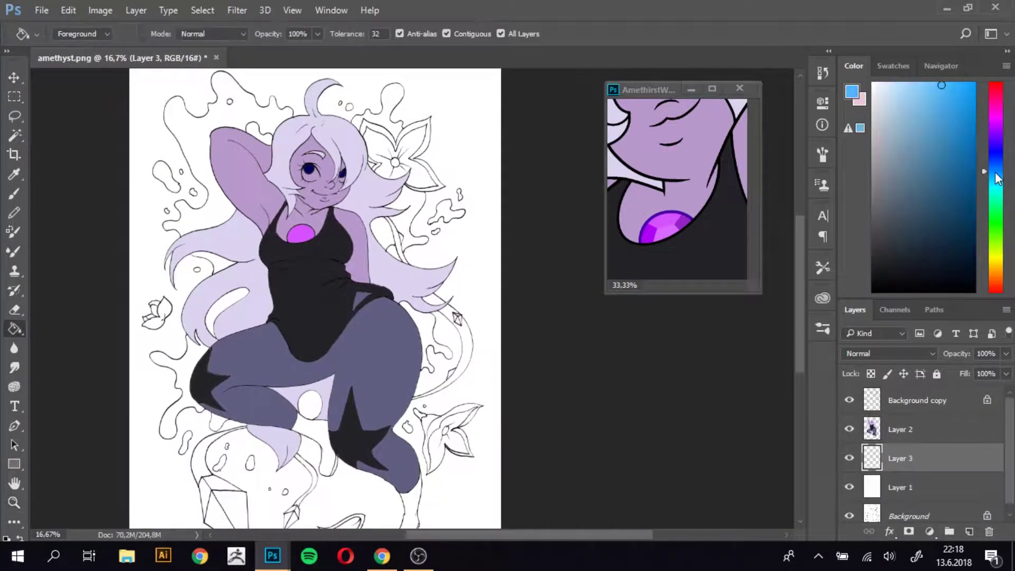
# Fill the splashes beside and behind the hair blue on Layer 3
pyautogui.click(387, 239)
pyautogui.click(216, 265)
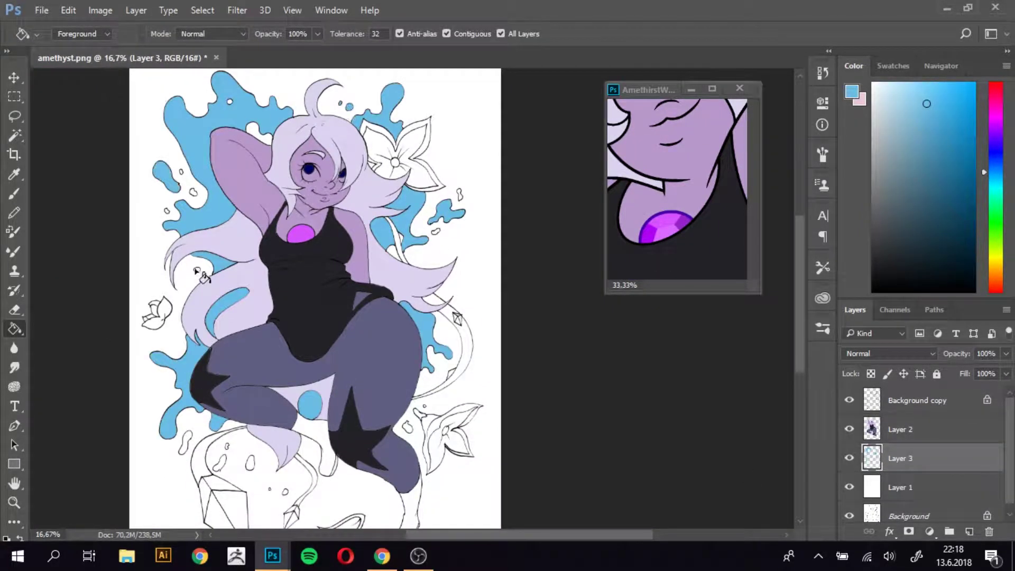
pyautogui.press('z')
pyautogui.moveTo(208, 452)
pyautogui.mouseDown()
pyautogui.moveTo(230, 500)
pyautogui.moveTo(217, 465)
pyautogui.mouseUp()
pyautogui.press('b')
pyautogui.press('g')
pyautogui.press('z')
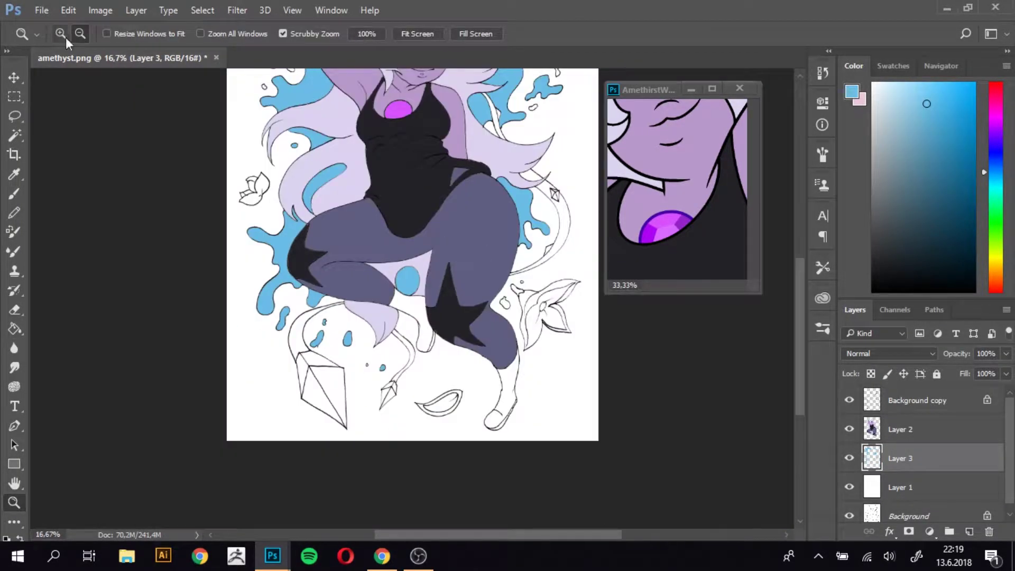
pyautogui.press('g')
# Make the white backdrop Layer 1 active and set the colour to pale yellow
pyautogui.moveTo(497, 304); pyautogui.dragTo(243, 345)
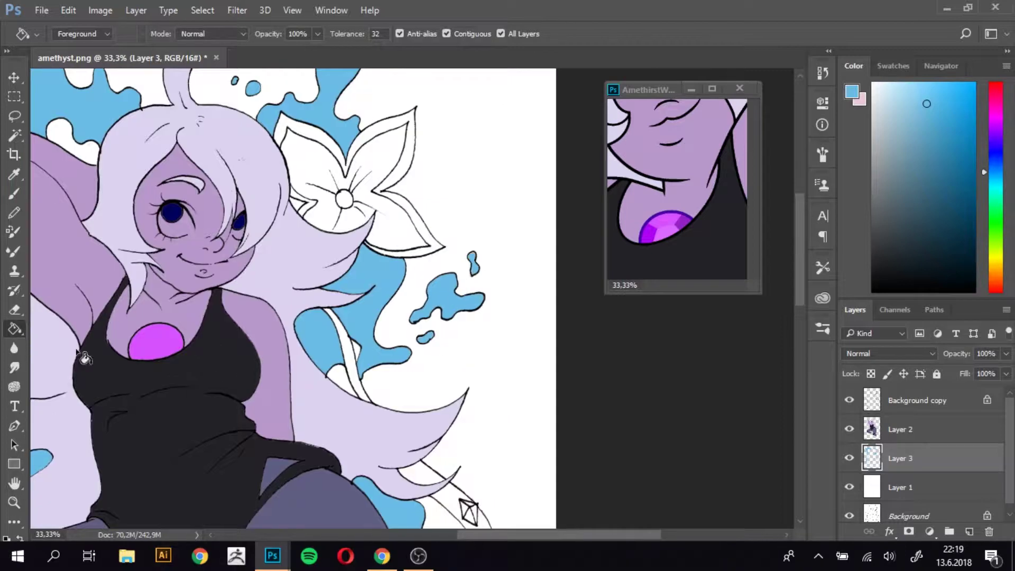
pyautogui.press('z')
pyautogui.keyDown('alt'); pyautogui.click(183, 284); pyautogui.keyUp('alt')
pyautogui.keyDown('alt'); pyautogui.click(183, 284); pyautogui.keyUp('alt')
pyautogui.keyDown('alt'); pyautogui.click(735, 201); pyautogui.keyUp('alt')
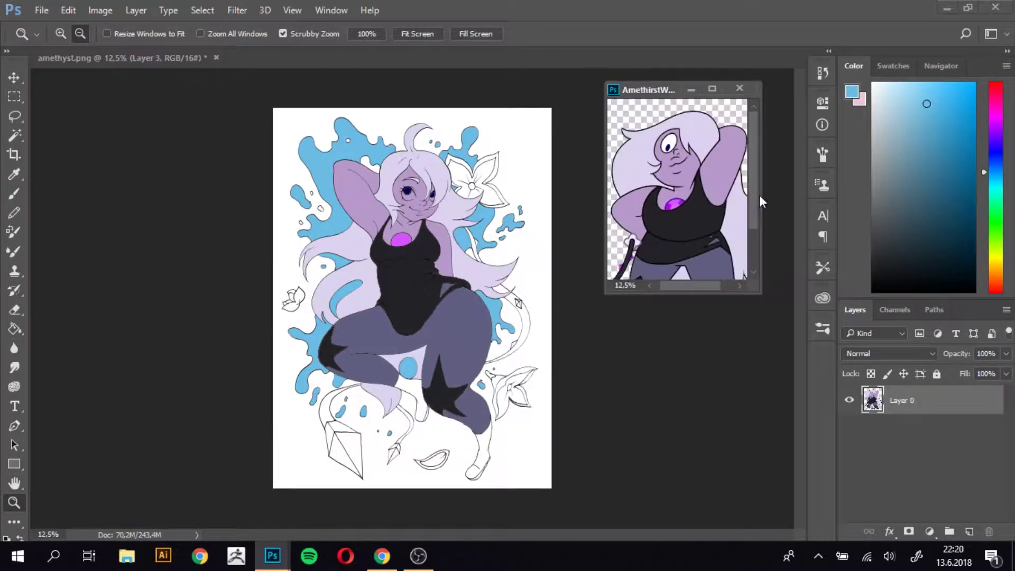
pyautogui.scroll(-3, 688, 201)
pyautogui.click(566, 340)
pyautogui.click(901, 487)
pyautogui.click(893, 83)
pyautogui.press('g')
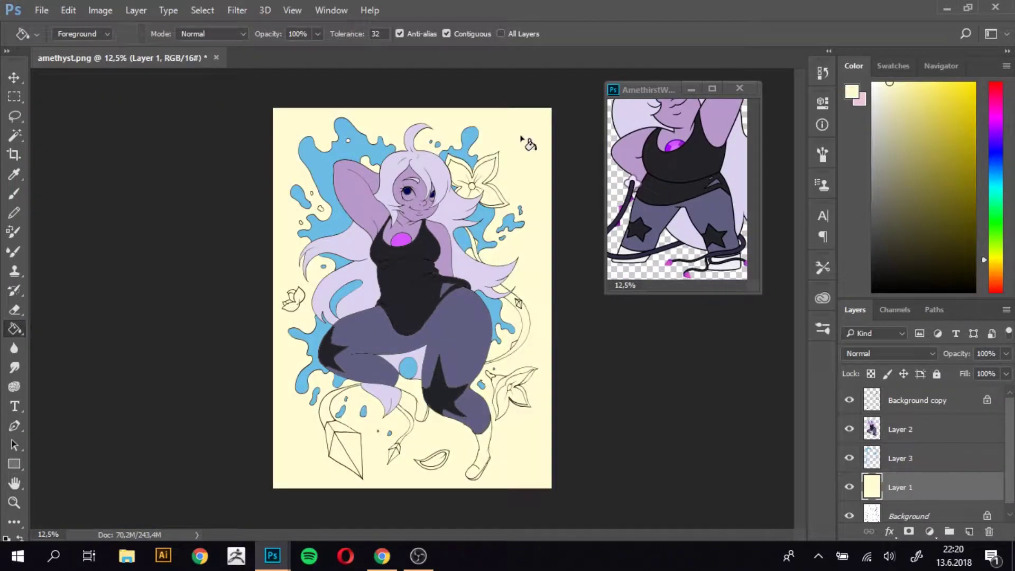
# Rename the colour layer to 'flats' and pick a near-white colour
pyautogui.doubleClick(901, 430)
pyautogui.write('flatsz')
pyautogui.click(709, 330)
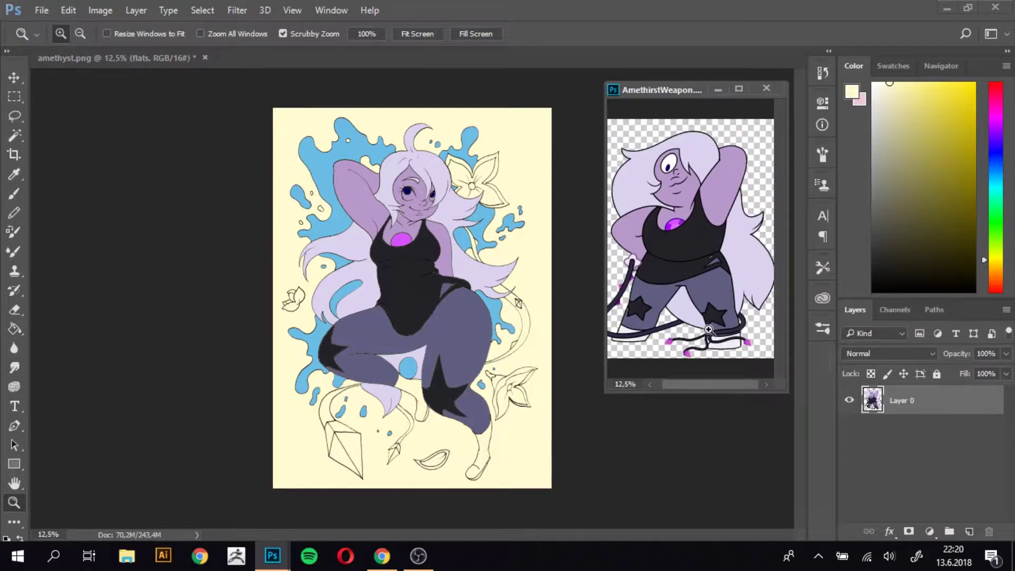
pyautogui.press('g')
pyautogui.keyDown('alt'); pyautogui.click(708, 330); pyautogui.keyUp('alt')
pyautogui.hotkey('ctrl', 'Tab')
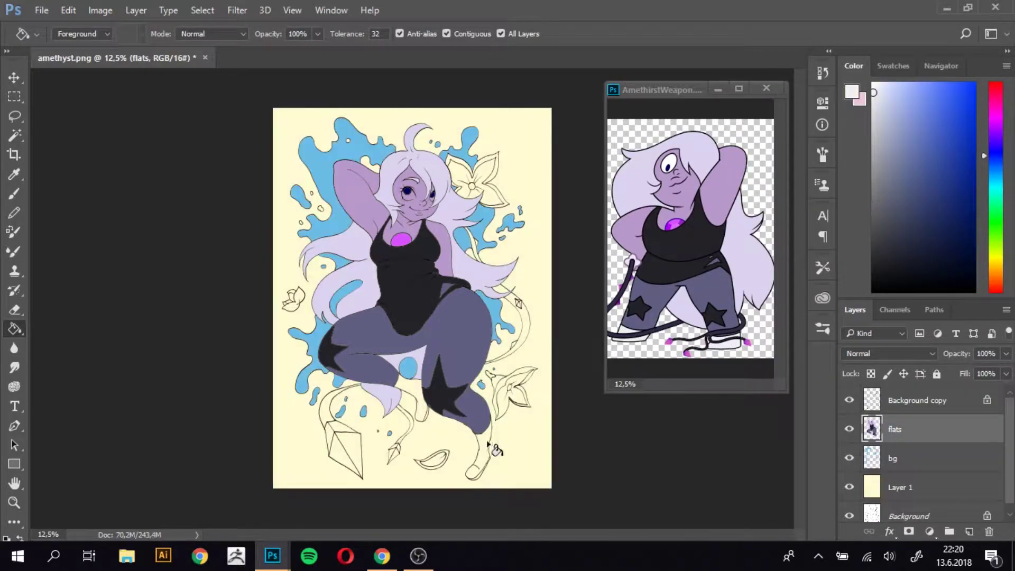
pyautogui.scroll(3, 466, 490)
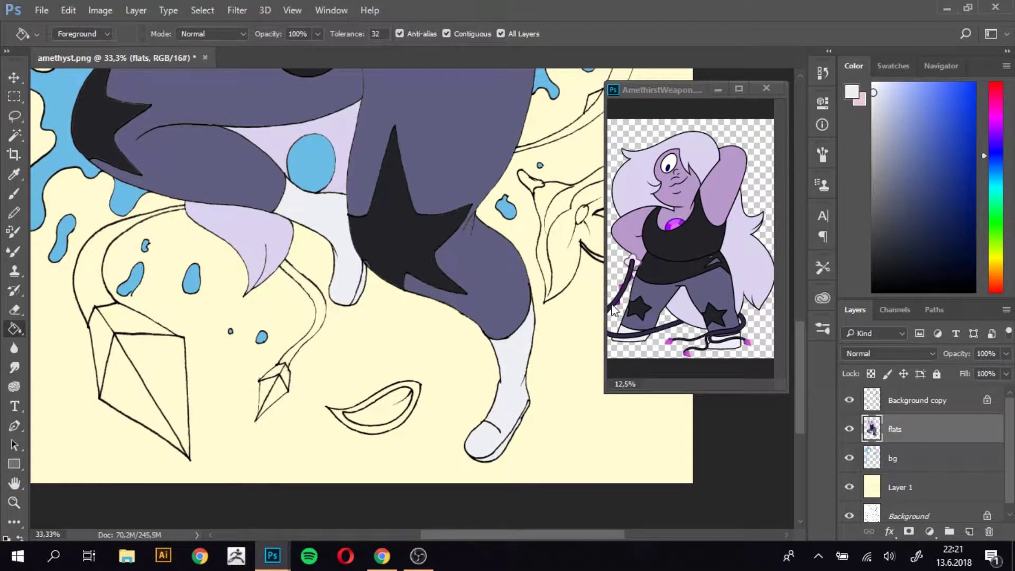
# Fill the large crystal outline pink and a facet purple, undoing an accidental background fill
pyautogui.keyDown('alt'); pyautogui.keyDown('space'); pyautogui.click(44, 342); pyautogui.keyUp('space'); pyautogui.keyUp('alt')
pyautogui.moveTo(333, 198); pyautogui.dragTo(347, 373)
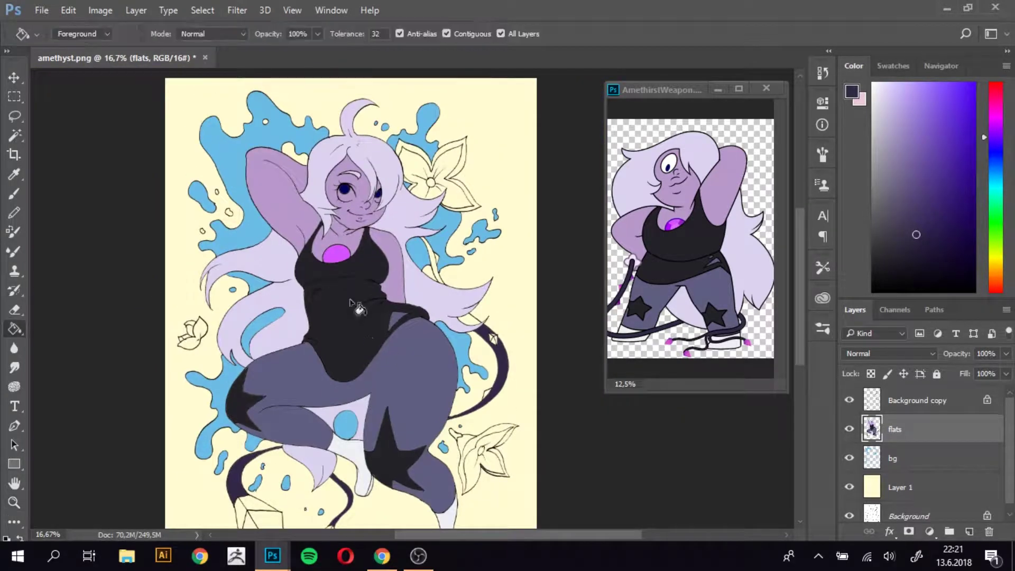
pyautogui.click(685, 286)
pyautogui.scroll(3, 685, 286)
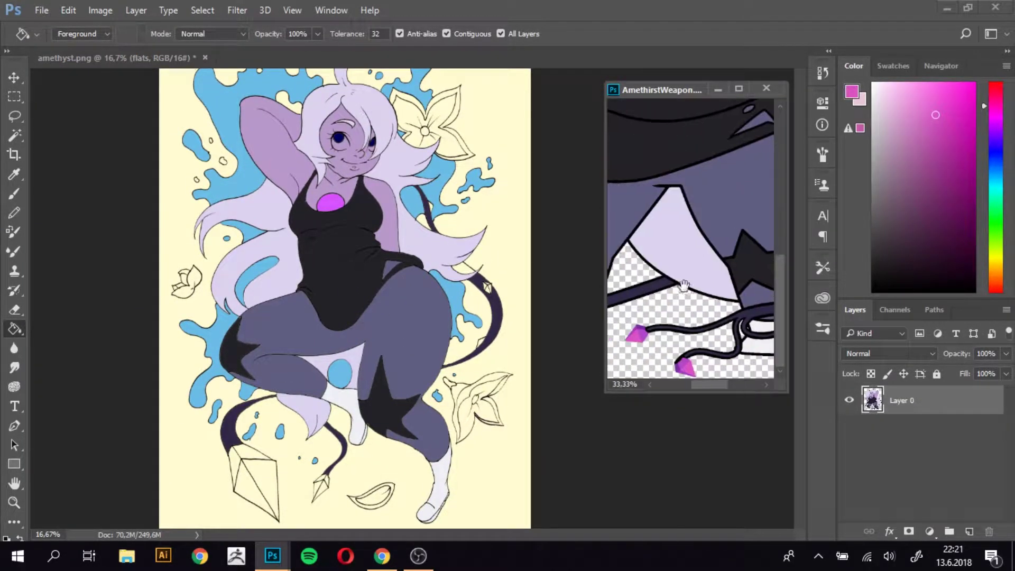
pyautogui.click(266, 482)
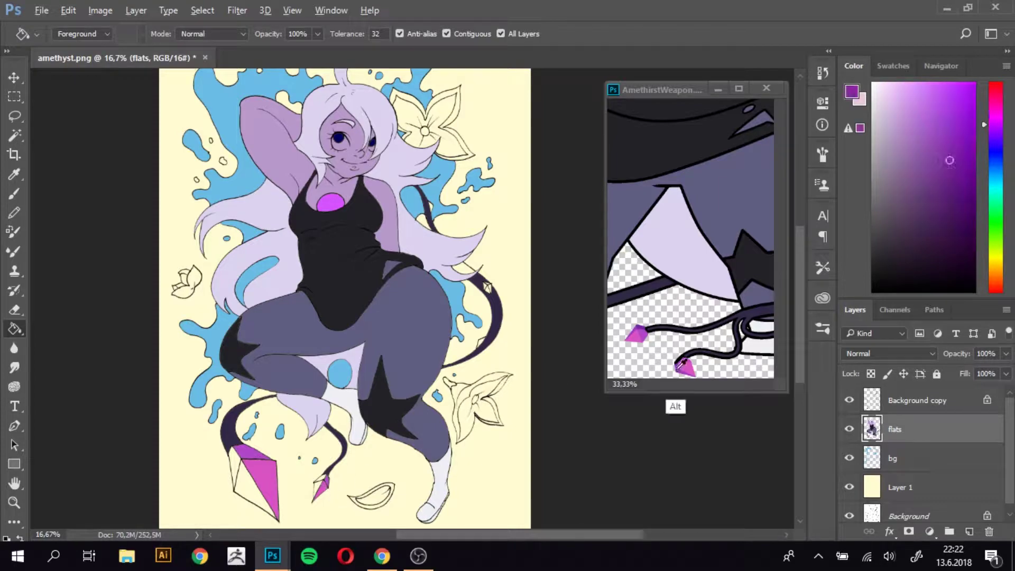
pyautogui.click(314, 492)
pyautogui.hotkey('ctrl', 'z')
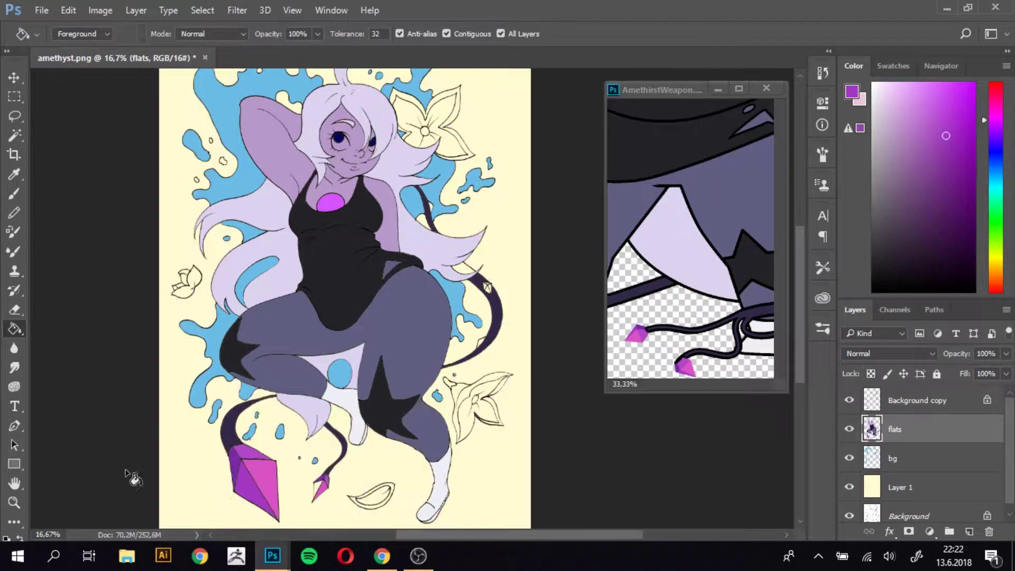
# Fill the small tail crystal's left facet
pyautogui.press('z')
pyautogui.scroll(5, 315, 486)
pyautogui.scroll(-3, 339, 307)
pyautogui.click(14, 329)
pyautogui.click(295, 328)
pyautogui.press('z')
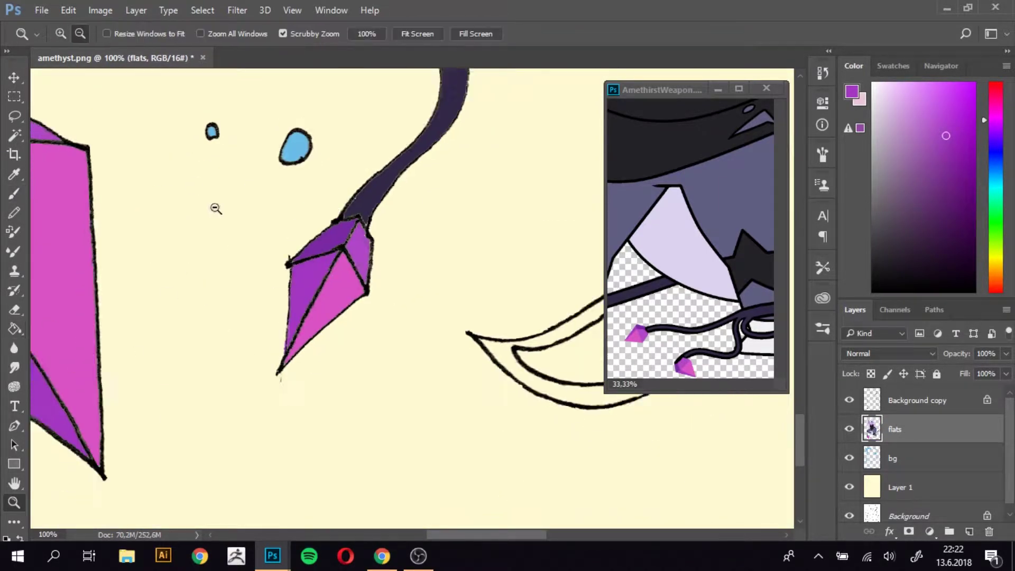
pyautogui.scroll(-5, 216, 208)
pyautogui.scroll(-1, 312, 366)
# Sample the splash blue and zoom out to view the whole illustration
pyautogui.hotkey('alt', '[')
pyautogui.scroll(4, 299, 191)
pyautogui.press('g')
pyautogui.keyDown('alt'); pyautogui.click(392, 222); pyautogui.keyUp('alt')
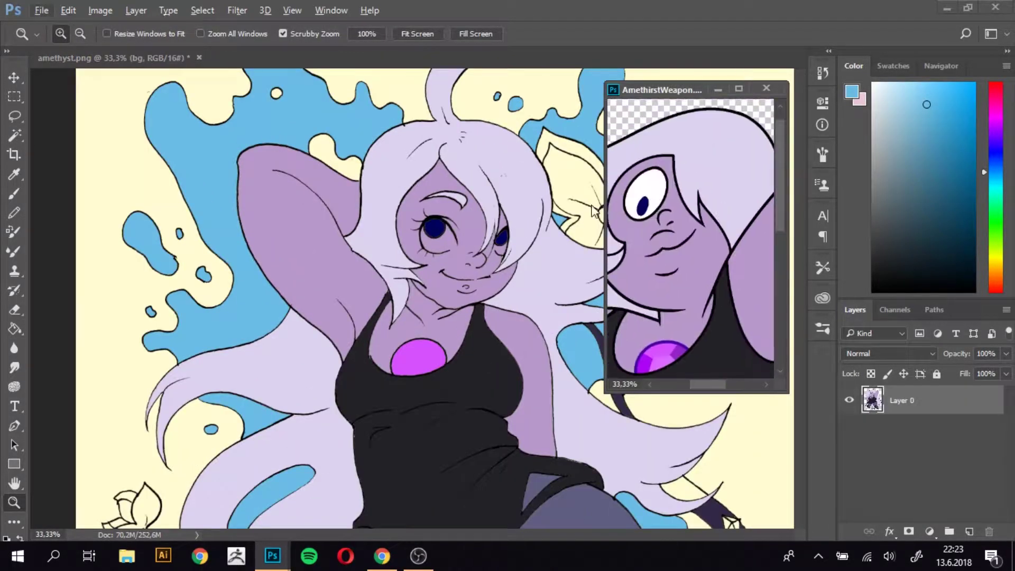
pyautogui.scroll(-2, 344, 345)
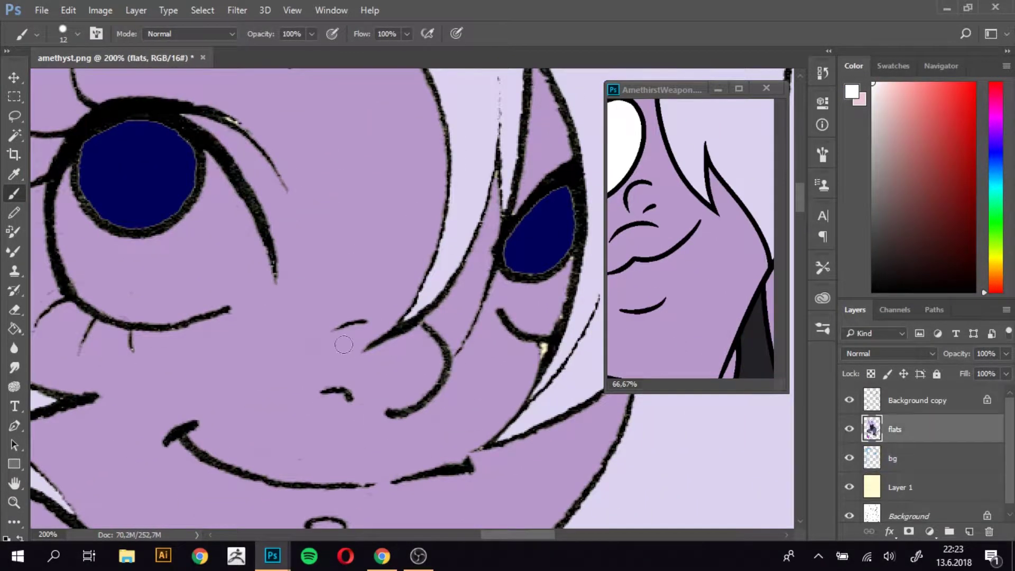
pyautogui.press('z')
pyautogui.scroll(-8, 389, 305)
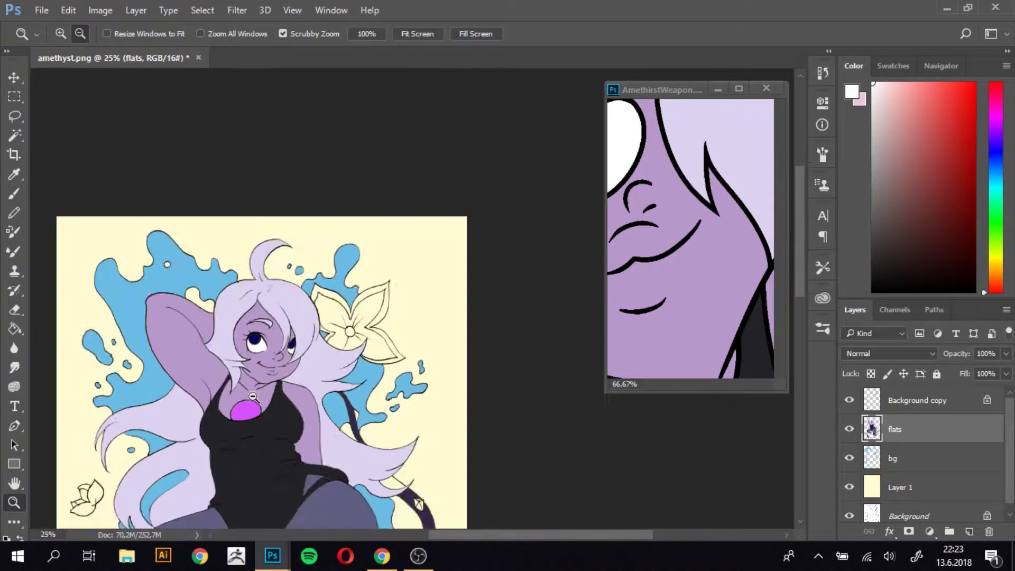
# Name the new layer 'flowers' and fill the bottom leaf and top flower orange
pyautogui.doubleClick(899, 458)
pyautogui.write('flowers')
pyautogui.press('Return')
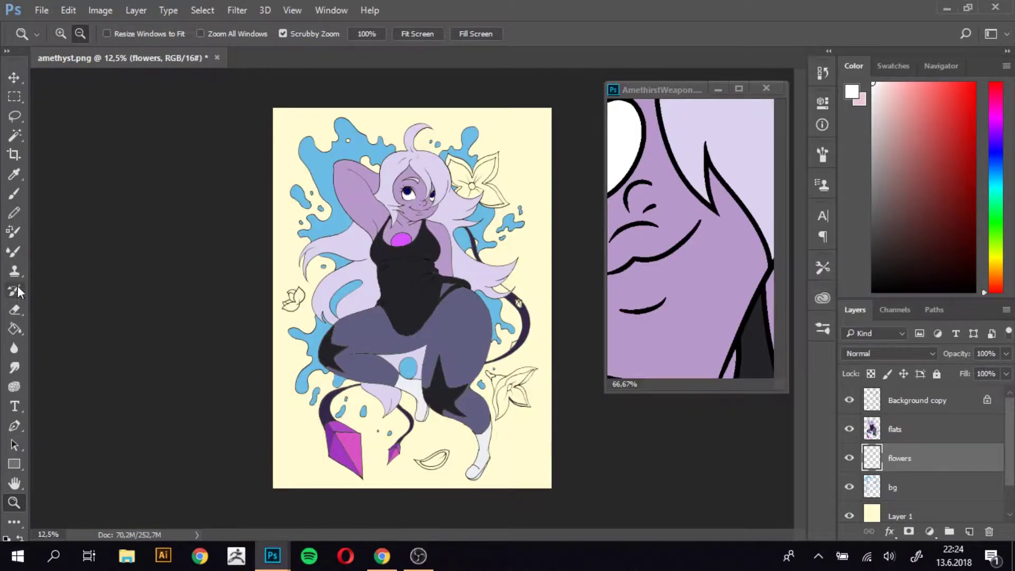
pyautogui.press('g')
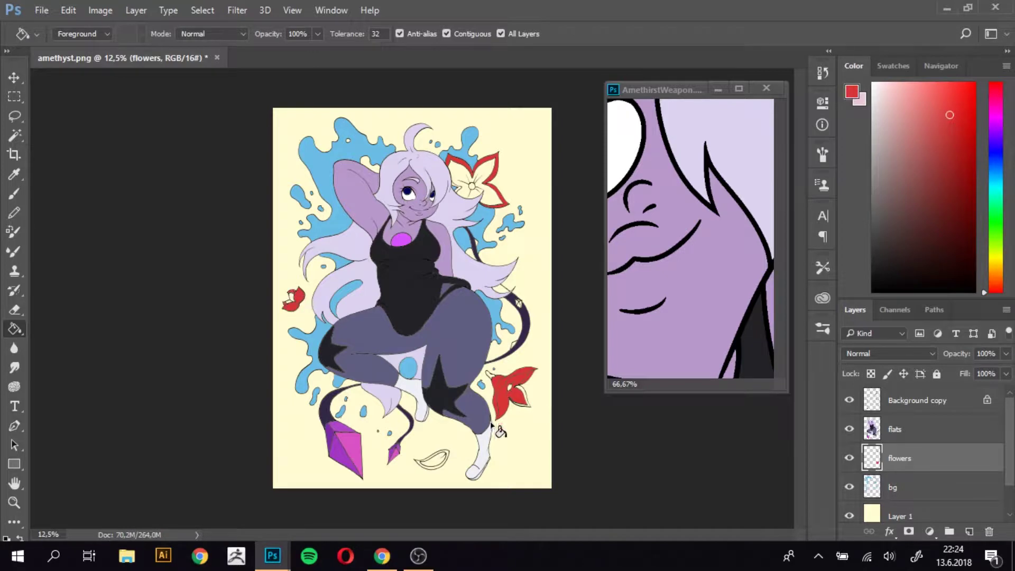
pyautogui.scroll(3, 414, 312)
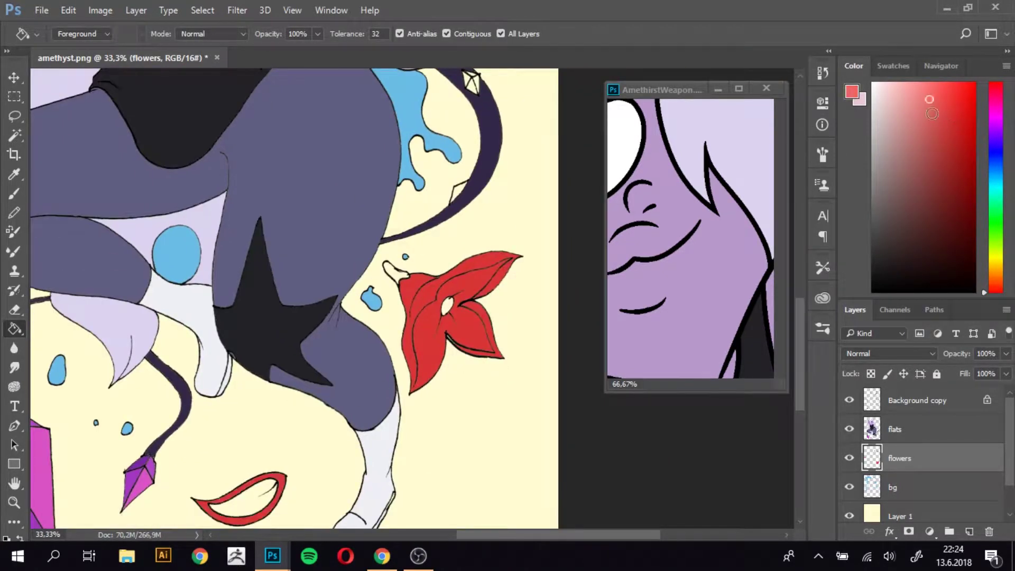
pyautogui.click(996, 275)
pyautogui.click(238, 494)
pyautogui.scroll(-2, 317, 317)
pyautogui.click(402, 121)
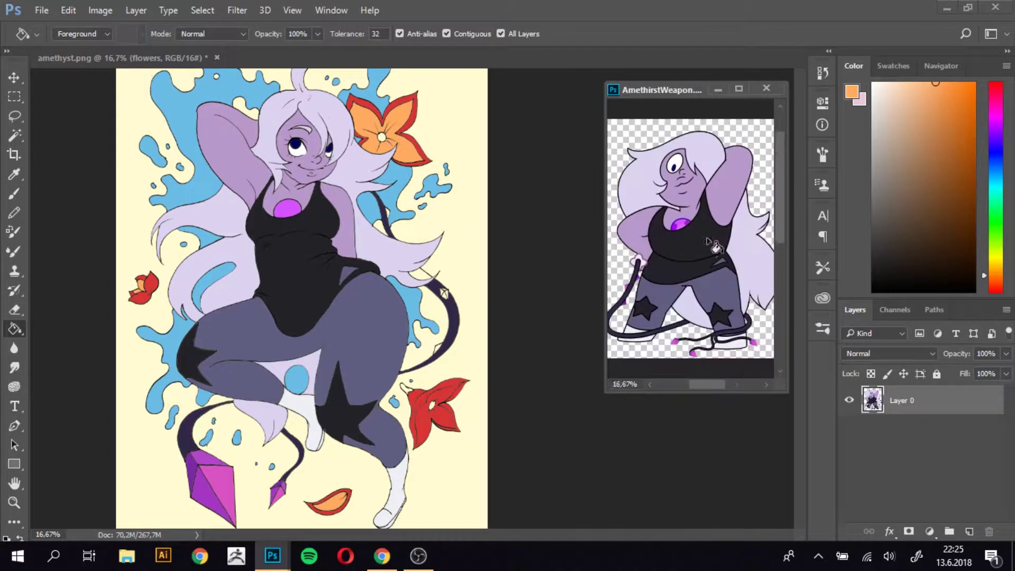
# Colour the stems green and fill the top flower's centre pink
pyautogui.click(997, 213)
pyautogui.click(902, 130)
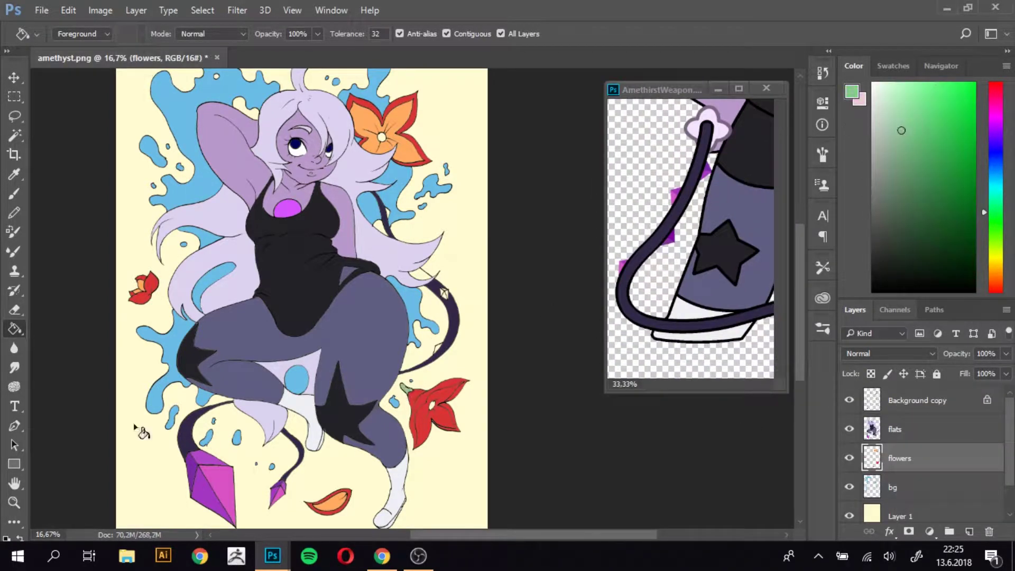
pyautogui.scroll(-1, 423, 436)
pyautogui.keyDown('alt'); pyautogui.click(412, 131); pyautogui.keyUp('alt')
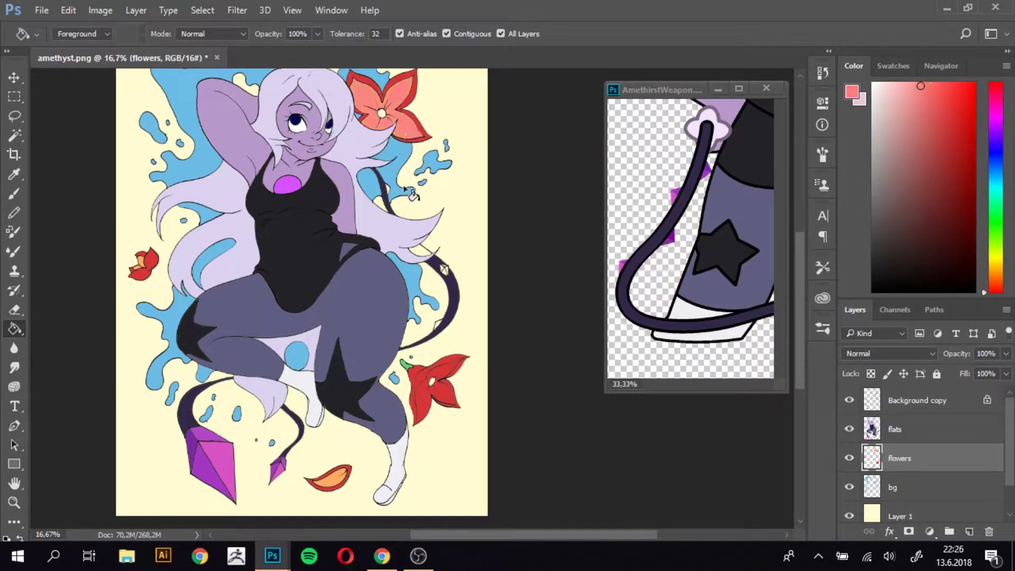
pyautogui.click(996, 98)
pyautogui.click(382, 113)
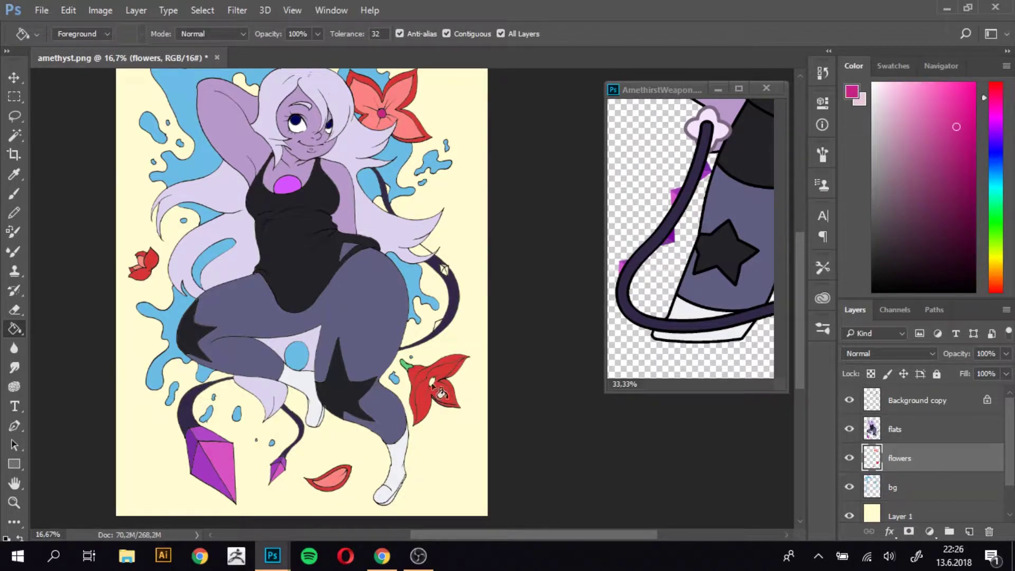
# On the flats layer, fill the tail gem magenta, then zoom back out to the whole image
pyautogui.press('z')
pyautogui.click(452, 270)
pyautogui.click(899, 429)
pyautogui.press('g')
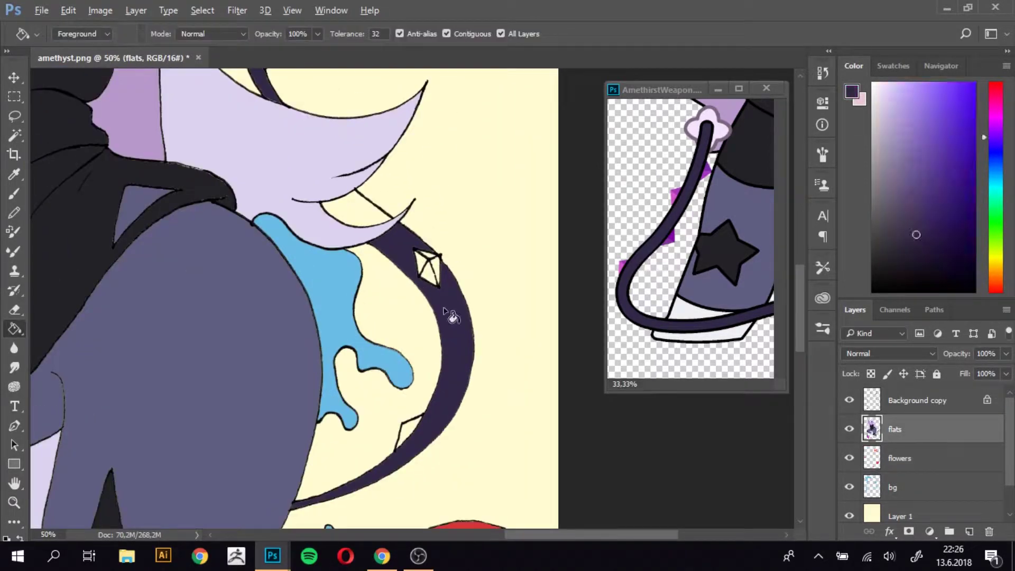
pyautogui.click(429, 273)
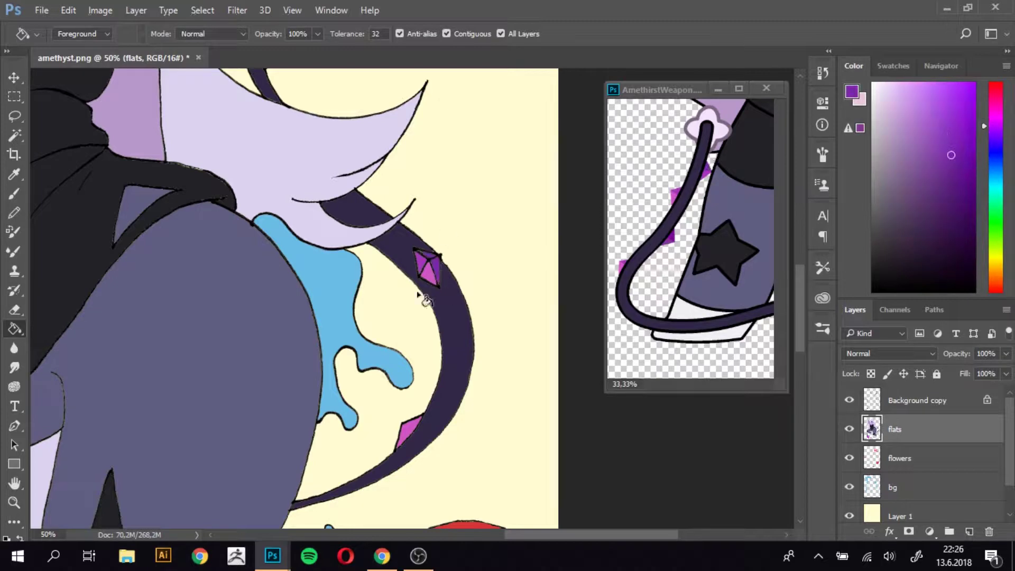
pyautogui.keyDown('alt'); pyautogui.click(159, 239); pyautogui.keyUp('alt')
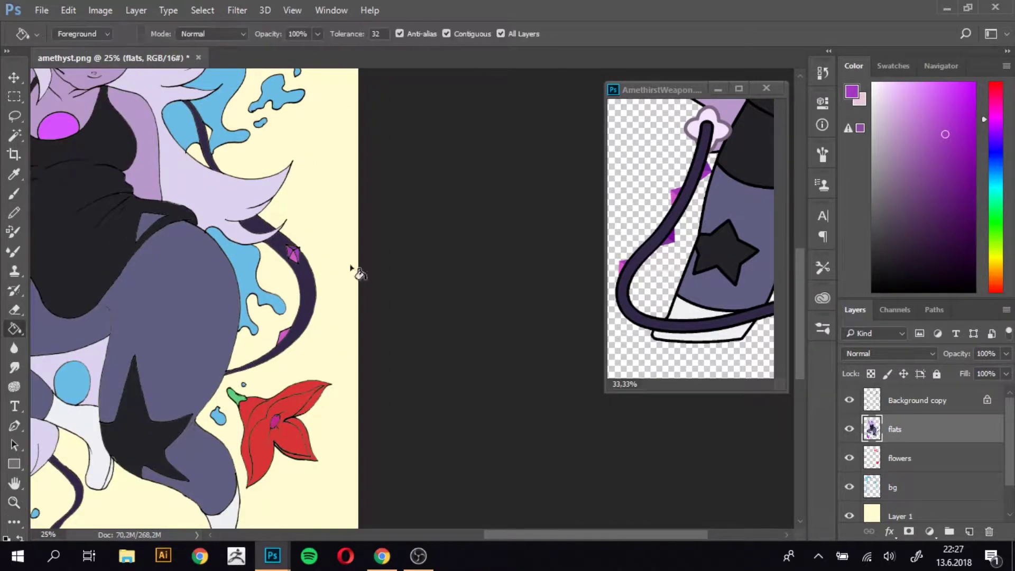
pyautogui.click(15, 502)
pyautogui.keyDown('alt'); pyautogui.click(263, 372); pyautogui.keyUp('alt')
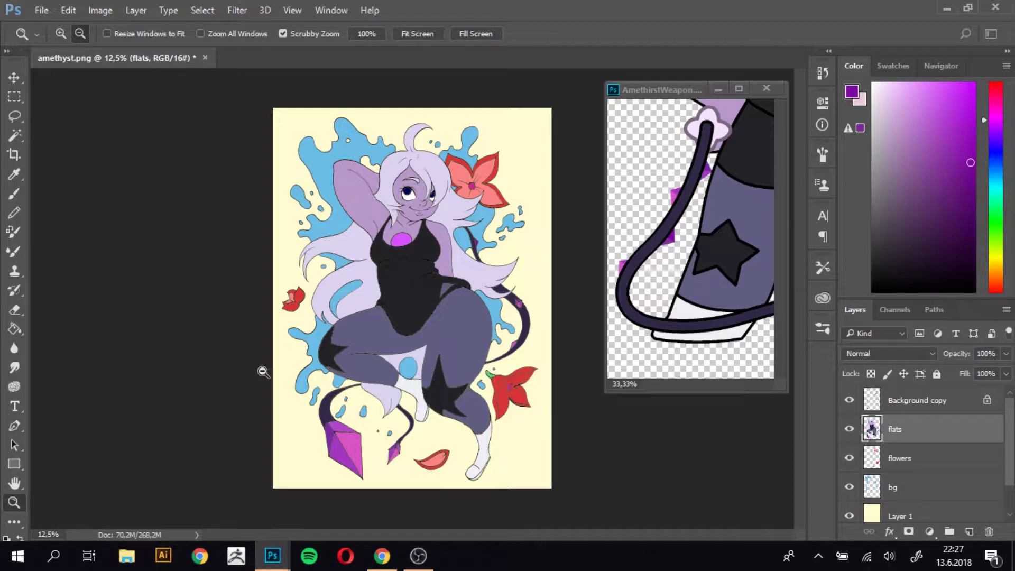
# Brush lighter salmon tones into the red flower's petals on the flowers layer
pyautogui.hotkey('alt', '[')
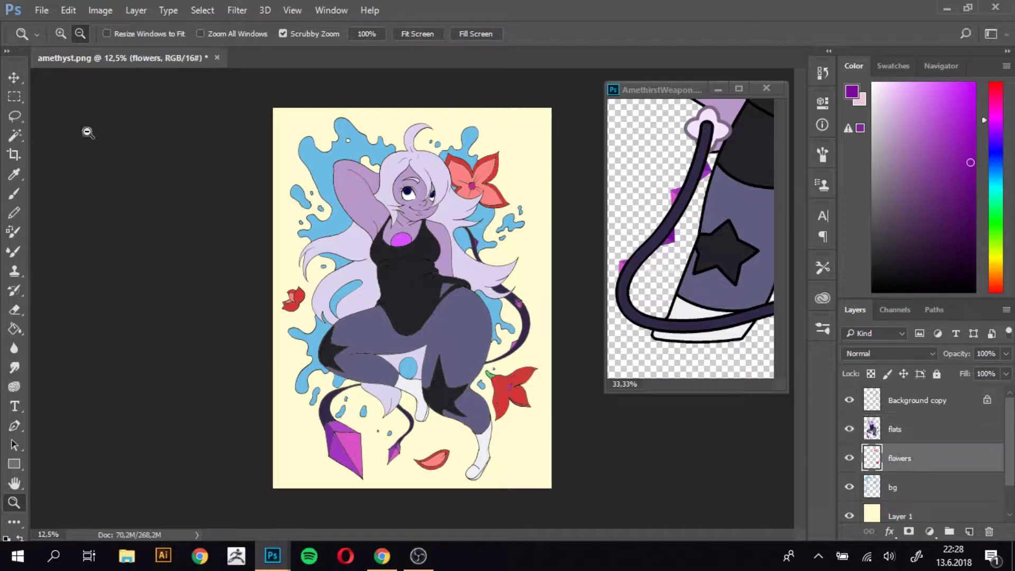
pyautogui.scroll(5, 399, 422)
pyautogui.press('b')
pyautogui.keyDown('alt'); pyautogui.click(280, 444); pyautogui.keyUp('alt')
pyautogui.scroll(2, 487, 296)
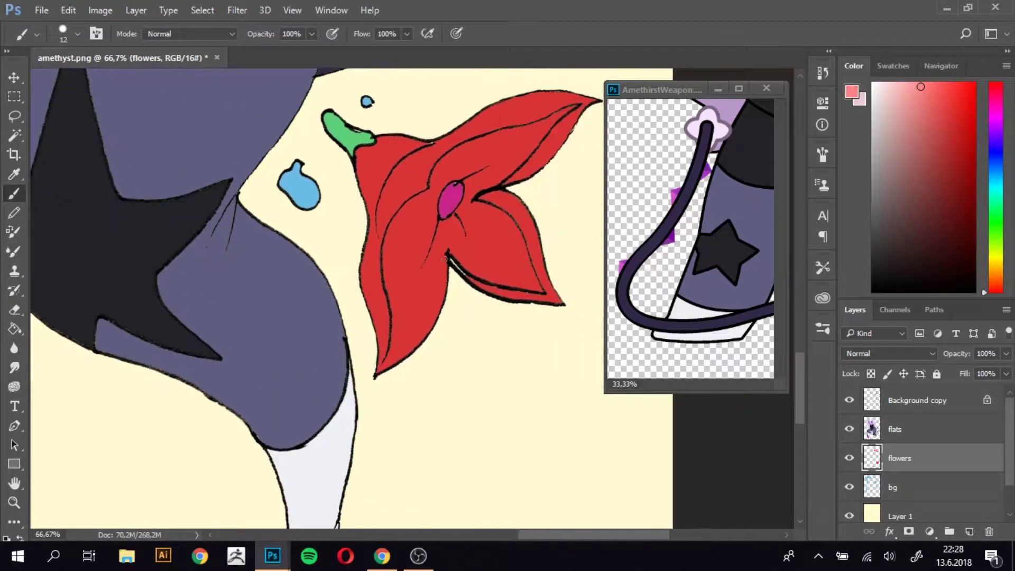
pyautogui.click(822, 154)
pyautogui.moveTo(408, 339); pyautogui.dragTo(529, 159)
# Add a new layer above flowers and clip it to the flowers layer
pyautogui.press('z')
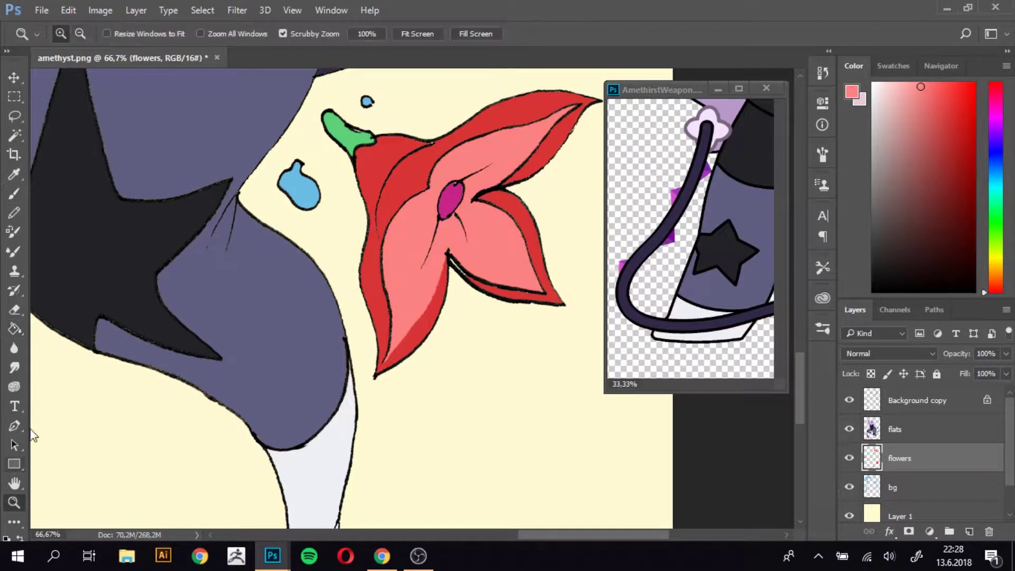
pyautogui.scroll(-4, 146, 177)
pyautogui.click(969, 531)
pyautogui.rightClick(931, 458)
pyautogui.click(699, 363)
# Try a blue-to-transparent gradient across the flowers, undo it, and bring up the next layer's options
pyautogui.press('g')
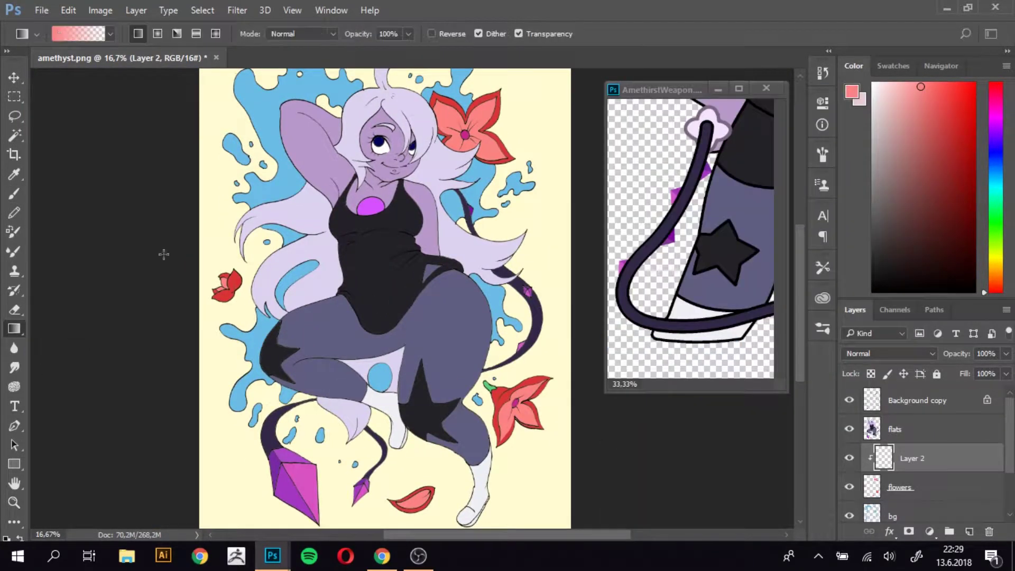
pyautogui.click(79, 33)
pyautogui.click(320, 434)
pyautogui.click(635, 101)
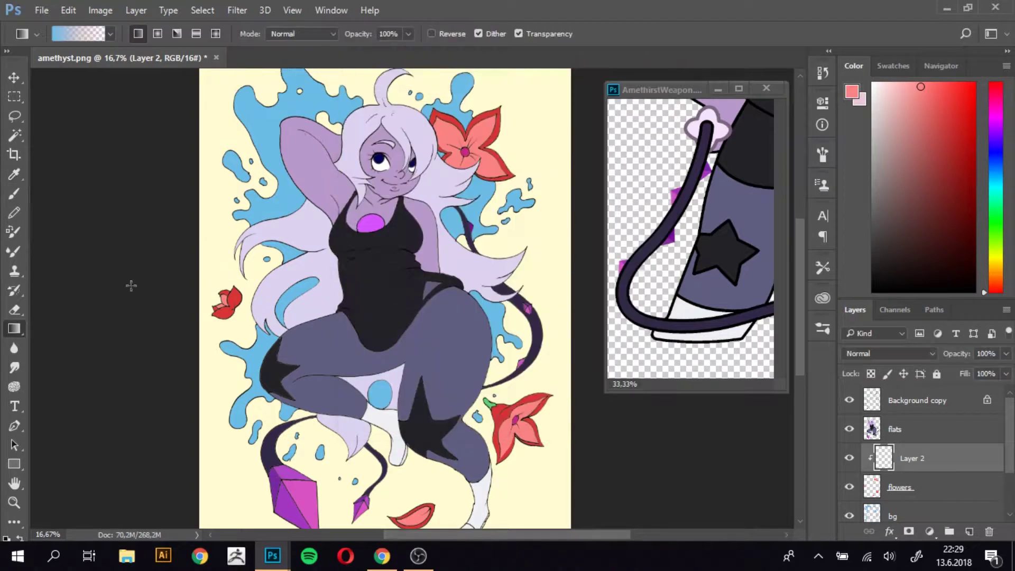
pyautogui.scroll(-1, 413, 296)
pyautogui.moveTo(386, 132); pyautogui.dragTo(417, 305)
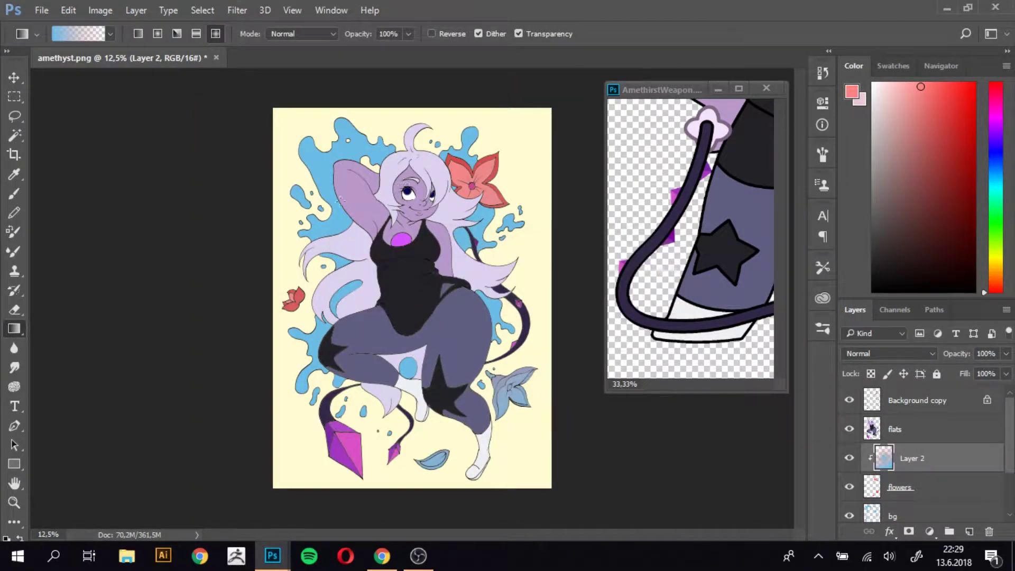
pyautogui.hotkey('ctrl', 'z')
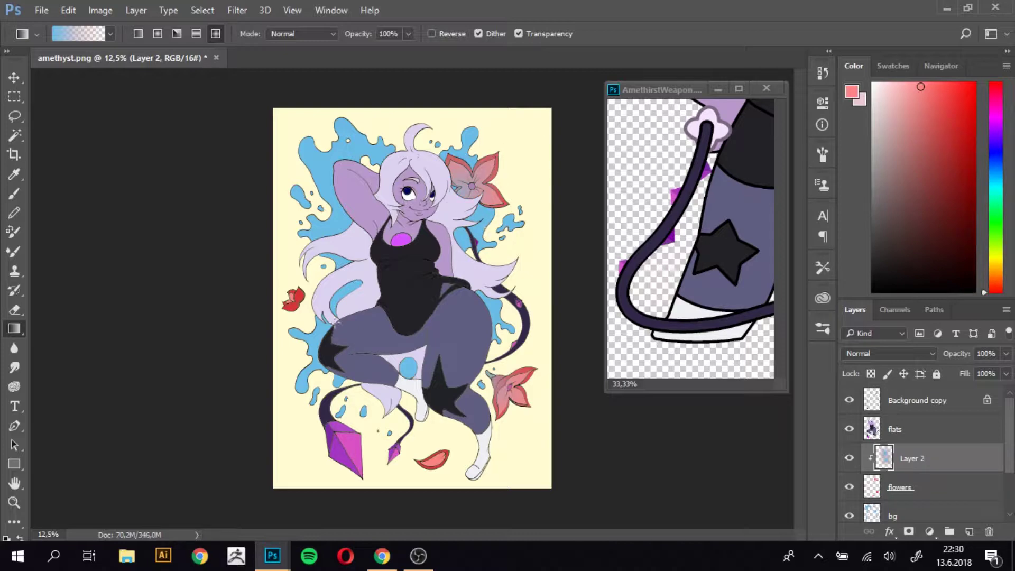
pyautogui.click(888, 353)
pyautogui.rightClick(899, 429)
# Clip the new layer to flats and lasso shadow shapes under the chin, neck and hair
pyautogui.click(937, 83)
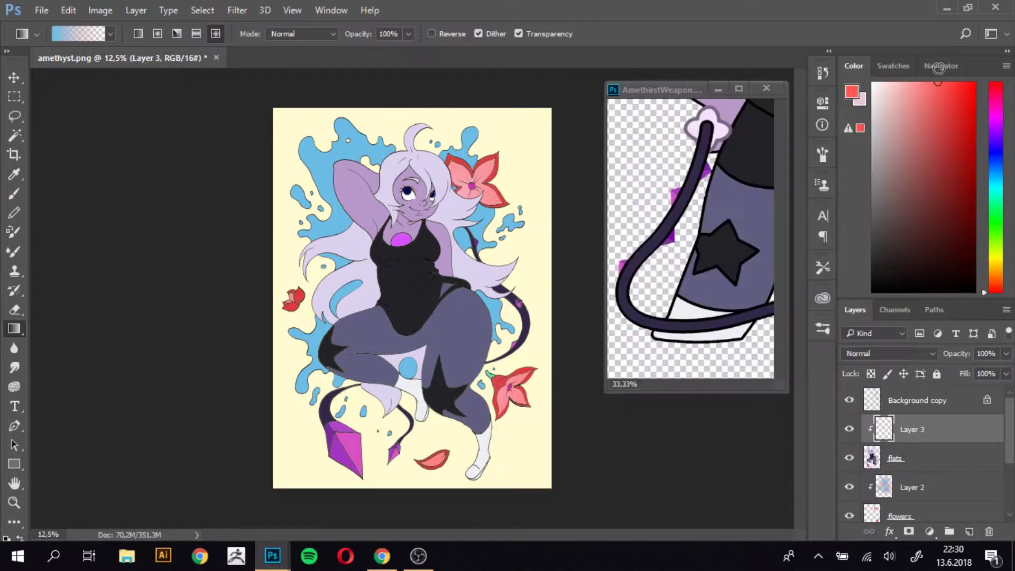
pyautogui.press('l')
pyautogui.keyDown('ctrl'); pyautogui.click(417, 186); pyautogui.keyUp('ctrl')
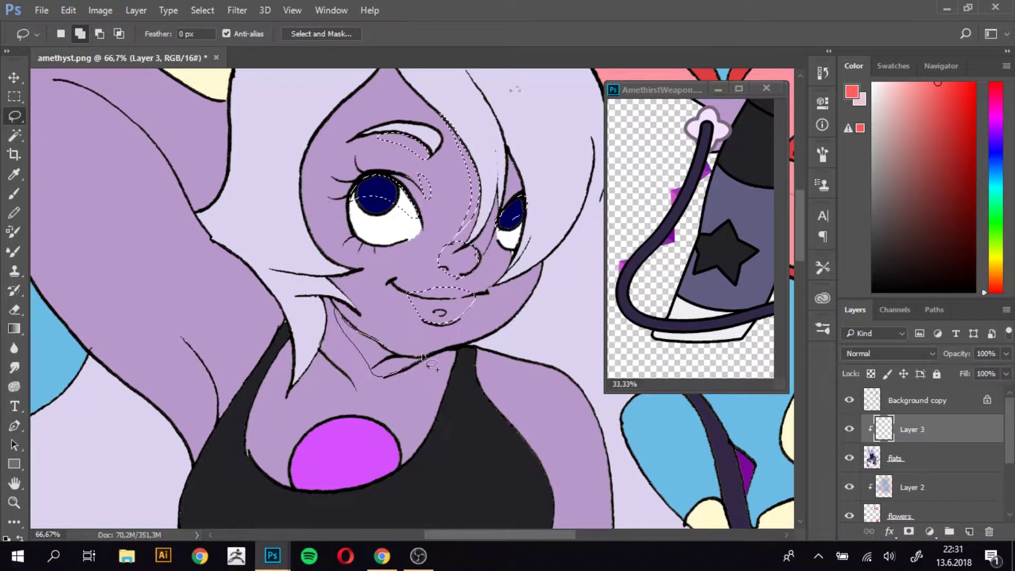
pyautogui.moveTo(592, 139); pyautogui.dragTo(552, 318)
pyautogui.moveTo(533, 265); pyautogui.dragTo(563, 158)
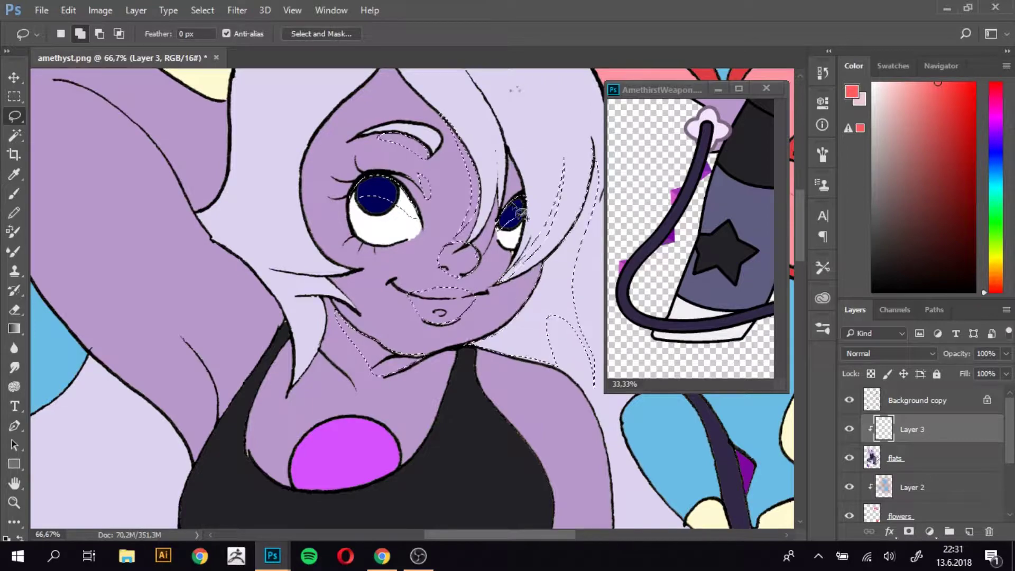
pyautogui.moveTo(143, 320); pyautogui.dragTo(201, 441)
pyautogui.moveTo(320, 349)
pyautogui.mouseDown()
pyautogui.moveTo(363, 397)
pyautogui.moveTo(322, 350)
pyautogui.mouseUp()
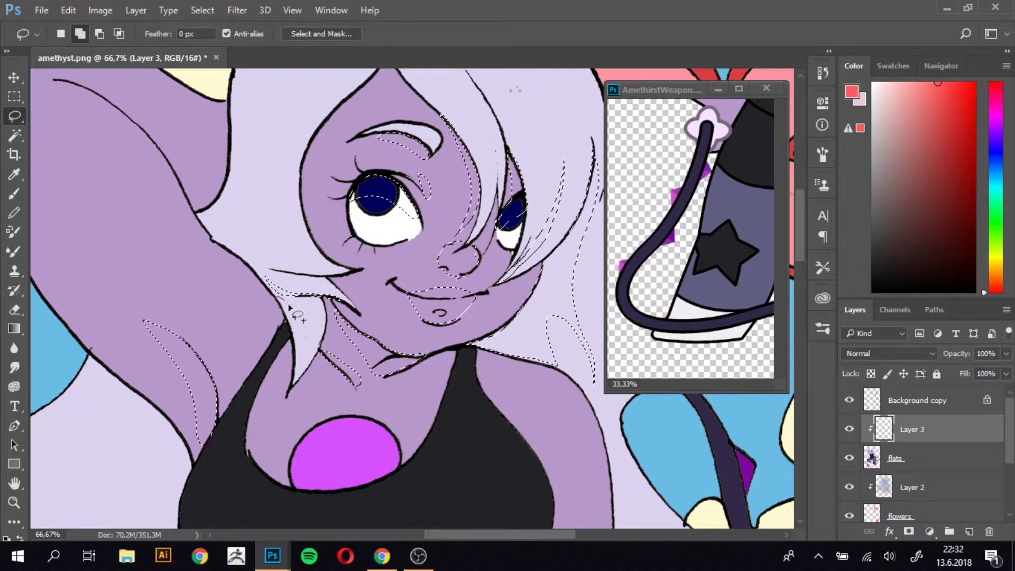
pyautogui.moveTo(296, 294); pyautogui.dragTo(291, 383)
# Add lasso shadow outlines along the raised left arm and the legs
pyautogui.moveTo(47, 77)
pyautogui.mouseDown()
pyautogui.moveTo(214, 197)
pyautogui.moveTo(244, 259)
pyautogui.mouseUp()
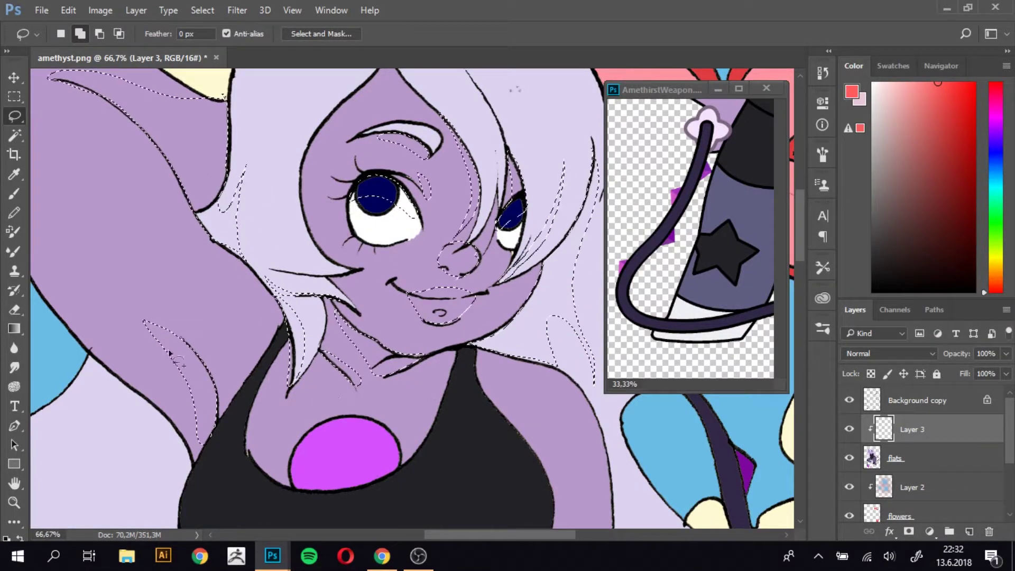
pyautogui.keyDown('ctrl'); pyautogui.keyDown('alt'); pyautogui.click(276, 238); pyautogui.keyUp('alt'); pyautogui.keyUp('ctrl')
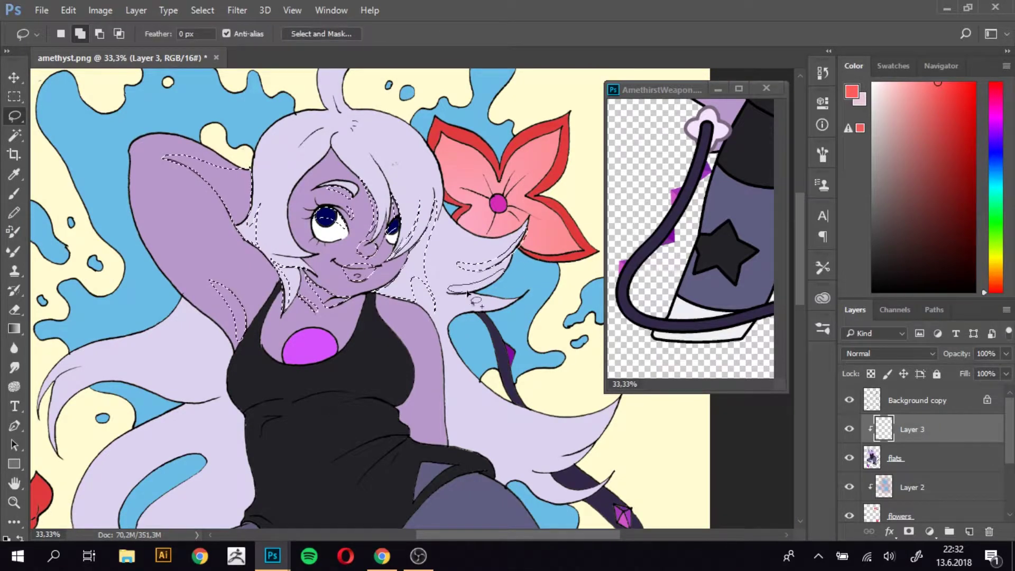
pyautogui.scroll(-3, 344, 297)
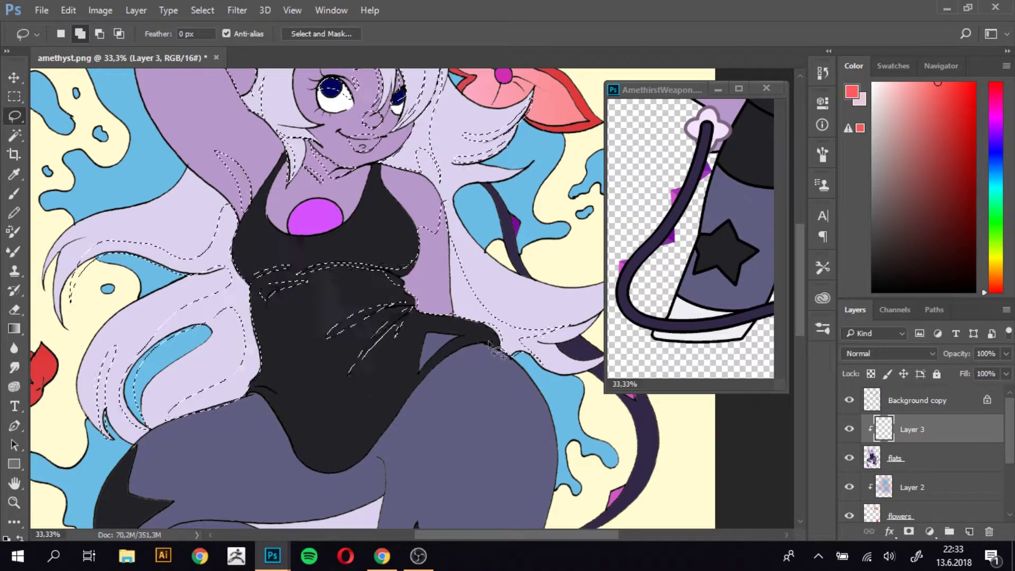
pyautogui.scroll(-6, 370, 227)
pyautogui.moveTo(377, 226)
pyautogui.mouseDown()
pyautogui.moveTo(370, 382)
pyautogui.moveTo(392, 412)
pyautogui.mouseUp()
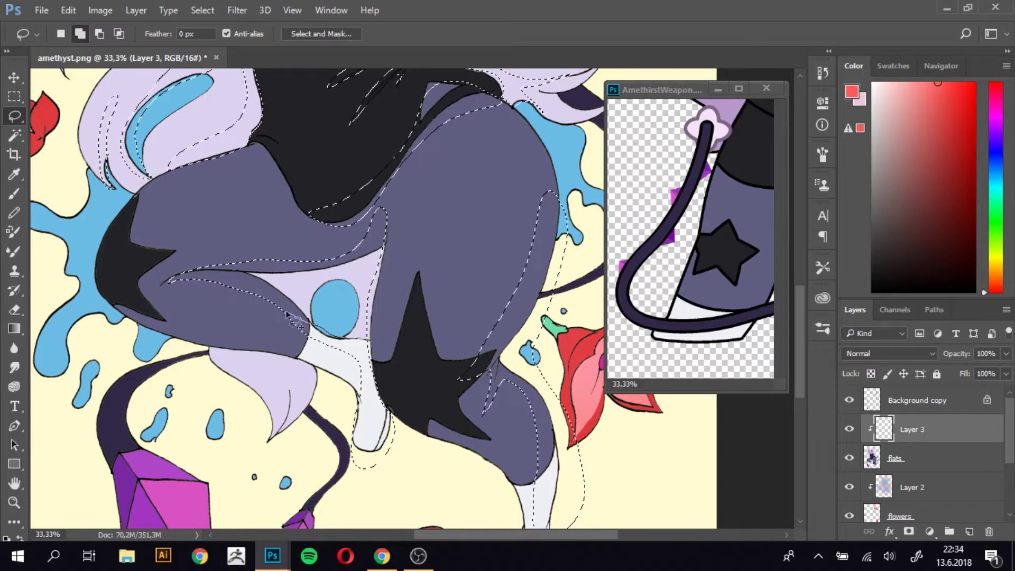
pyautogui.rightClick(14, 329)
pyautogui.click(45, 348)
# Fill the shadow selection red, deselect, and set Layer 3 to Vivid Light at 63% fill
pyautogui.hotkey('alt', 'BackSpace')
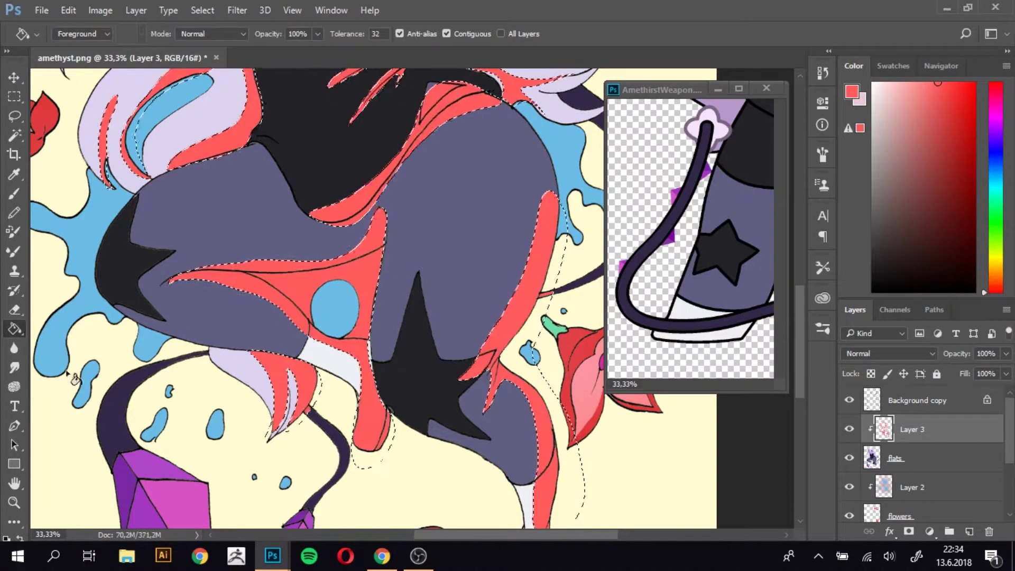
pyautogui.press('w')
pyautogui.hotkey('ctrl', '-')
pyautogui.hotkey('ctrl', 'd')
pyautogui.press('l')
pyautogui.hotkey('shift', 'alt', 'v')
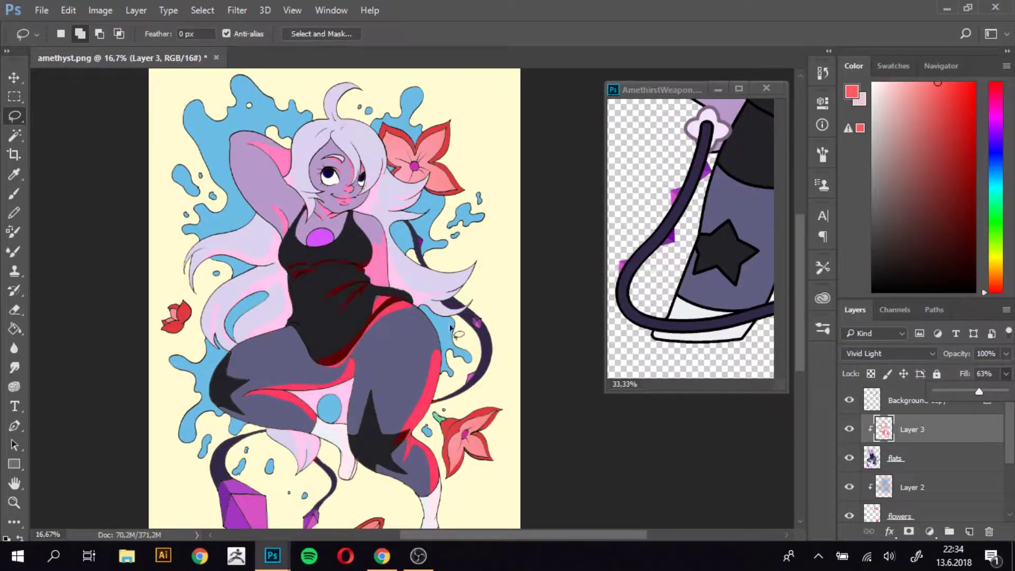
pyautogui.press('z')
pyautogui.hotkey('ctrl', '-')
# Duplicate the red shadow layer as a Multiply copy and delete the original Layer 3
pyautogui.rightClick(931, 430)
pyautogui.click(626, 165)
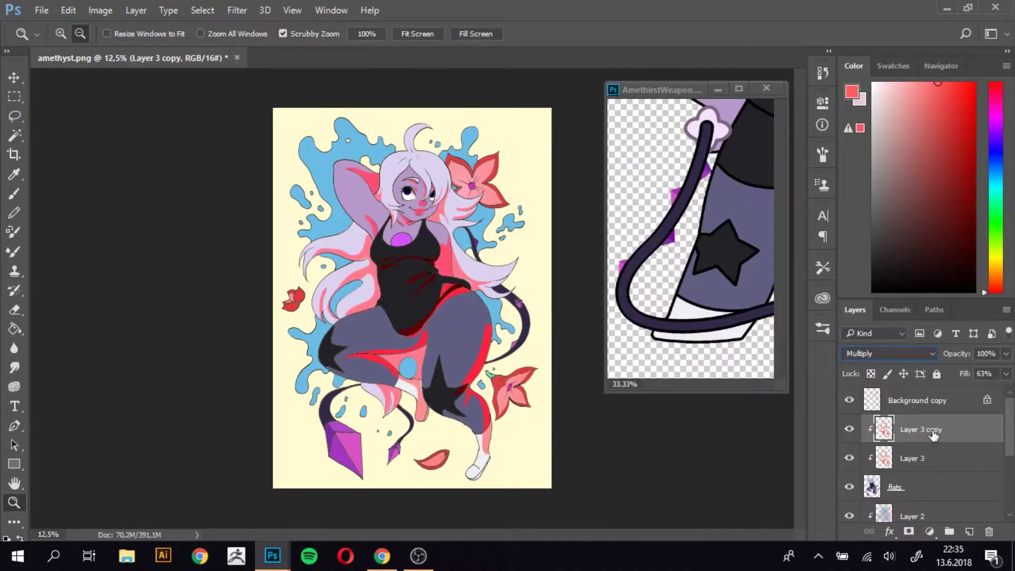
pyautogui.hotkey('shift', 'alt', 'm')
pyautogui.moveTo(1007, 374); pyautogui.dragTo(966, 396)
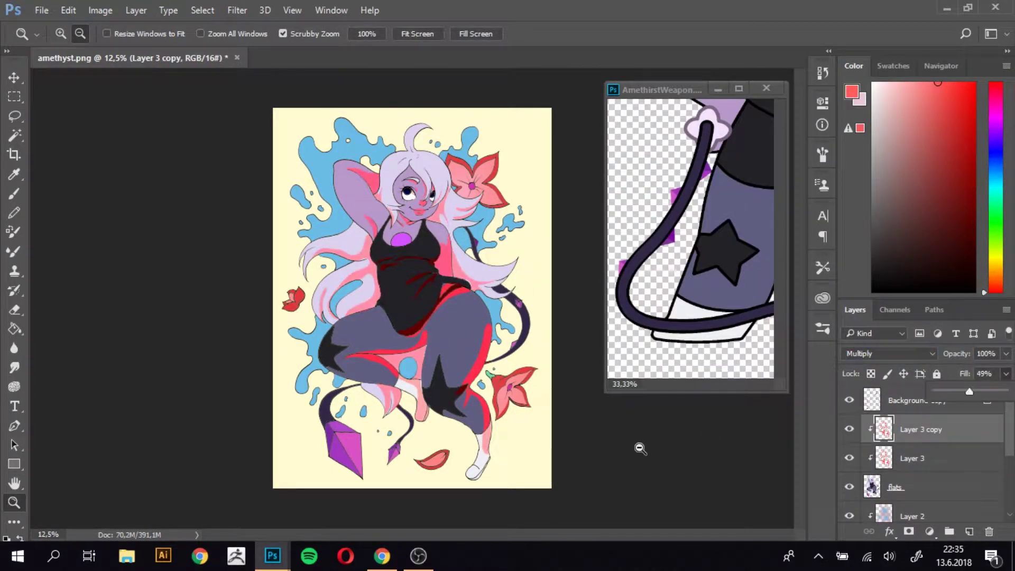
pyautogui.hotkey('alt', '[')
pyautogui.press('Delete')
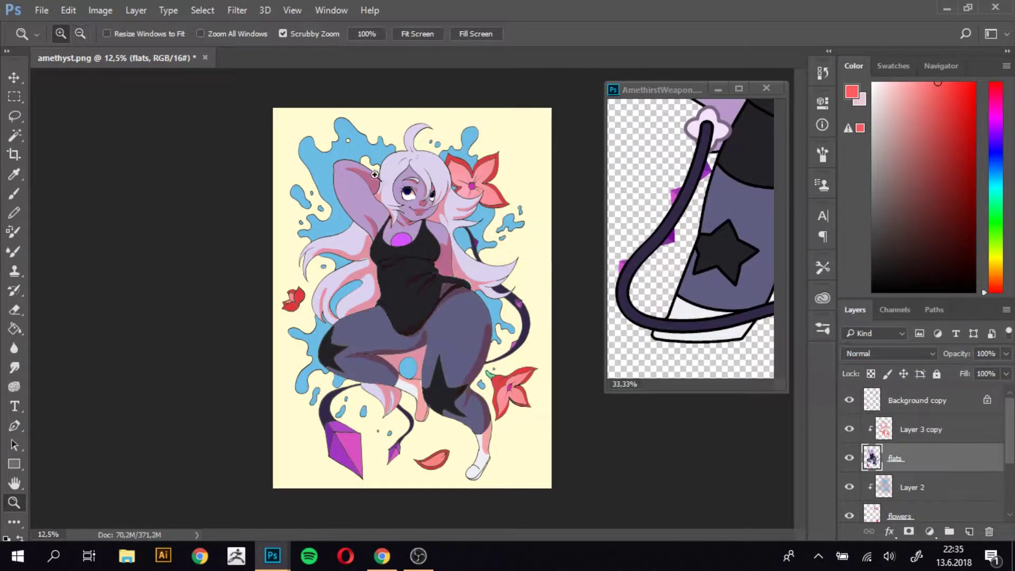
pyautogui.hotkey('alt', ']')
# Shift Layer 3 copy to purple with Hue/Saturation, keeping Multiply blending
pyautogui.hotkey('ctrl', 'u')
pyautogui.press('Return')
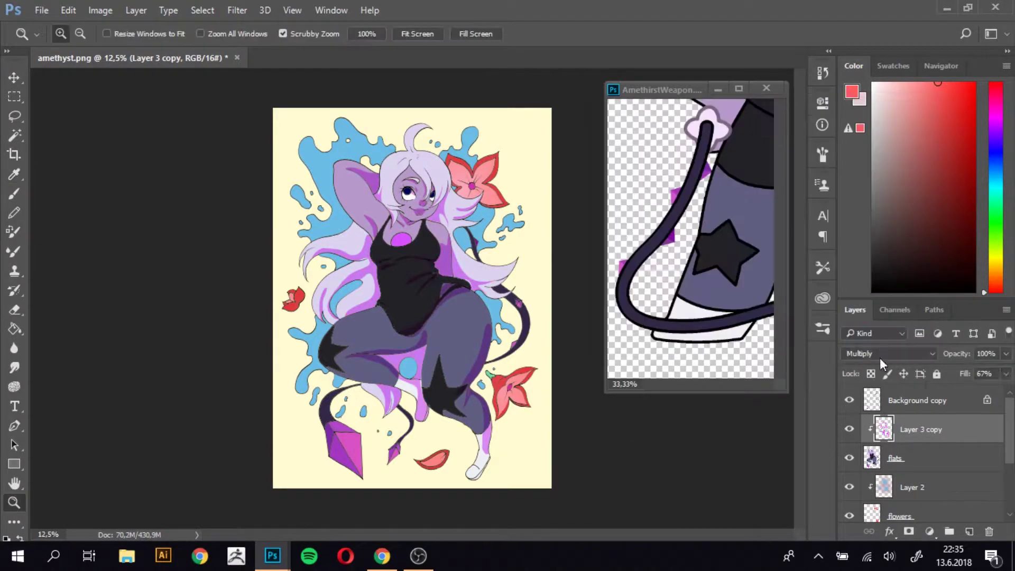
pyautogui.click(889, 353)
pyautogui.click(862, 106)
# Raise the shadow fill to 75% and soften the nose shading by smudging and erasing
pyautogui.hotkey('shift', '7')
pyautogui.hotkey('shift', '5')
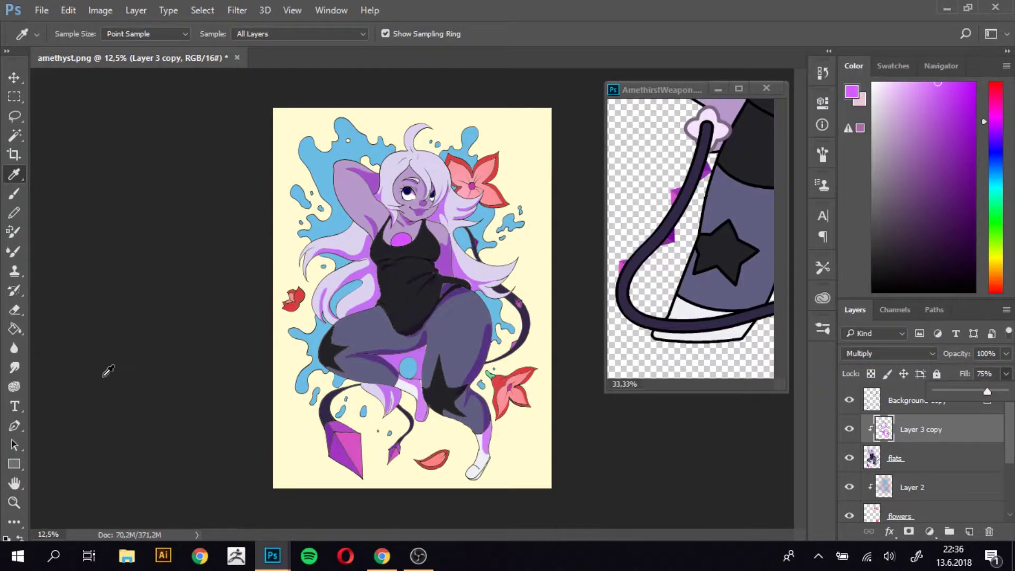
pyautogui.press('z')
pyautogui.moveTo(412, 204); pyautogui.dragTo(476, 205)
pyautogui.click(15, 367)
pyautogui.rightClick(145, 248)
pyautogui.doubleClick(145, 248)
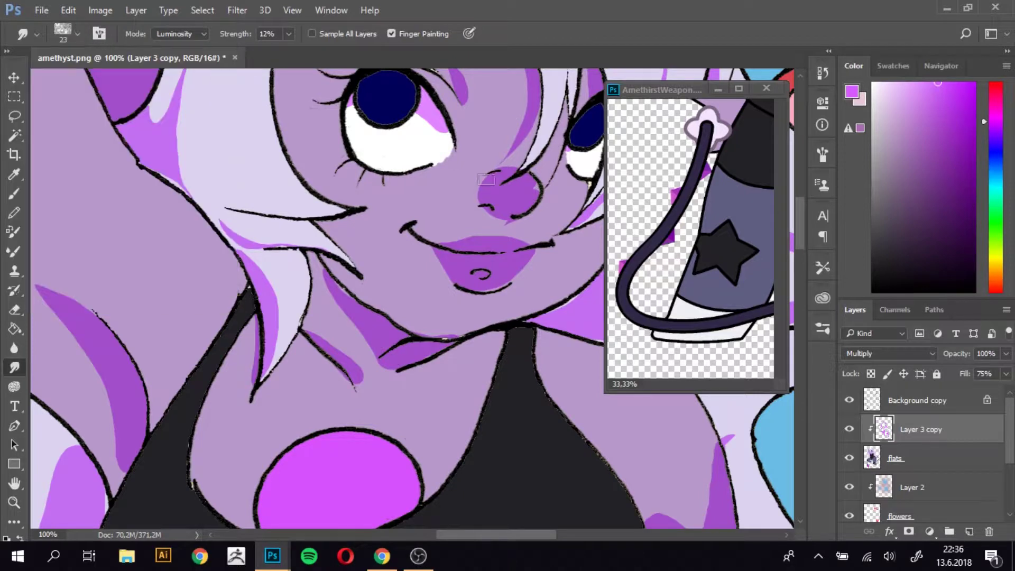
pyautogui.rightClick(132, 238)
pyautogui.press('Escape')
pyautogui.press('e')
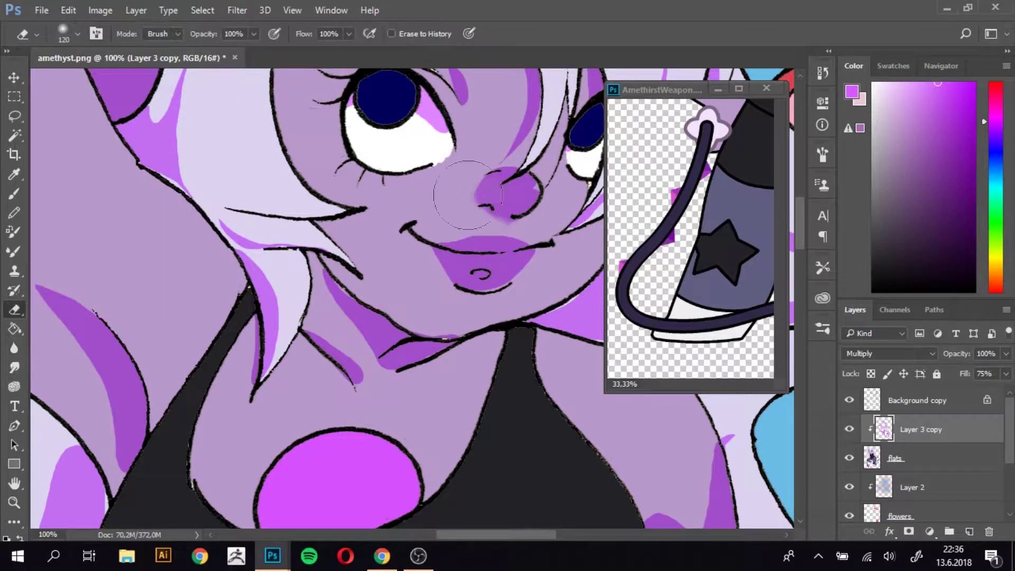
pyautogui.press('b')
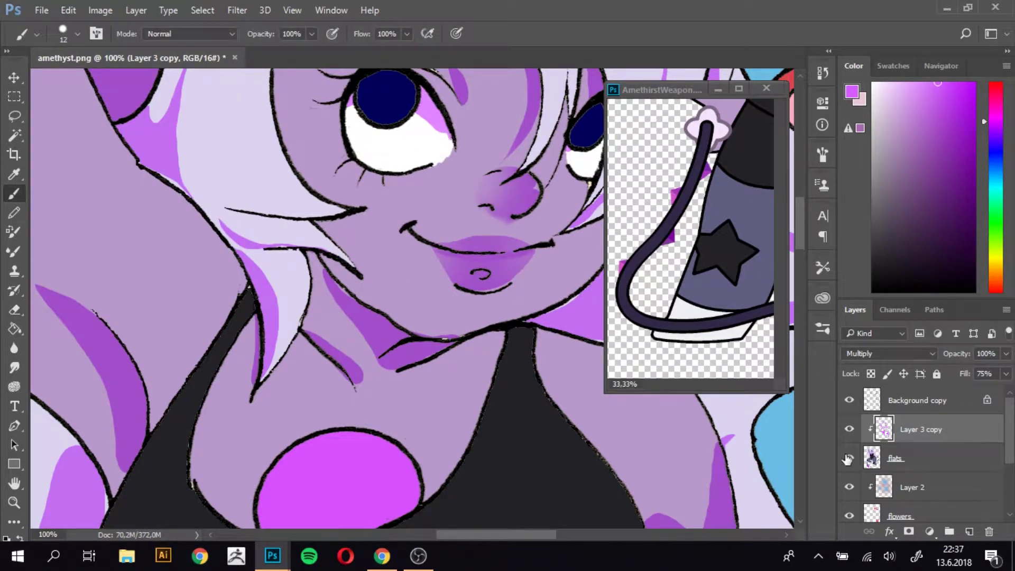
# Try Difference and Saturation blends on the shadow layer, then choose Duplicate Layer
pyautogui.keyDown('alt'); pyautogui.click(284, 193); pyautogui.keyUp('alt')
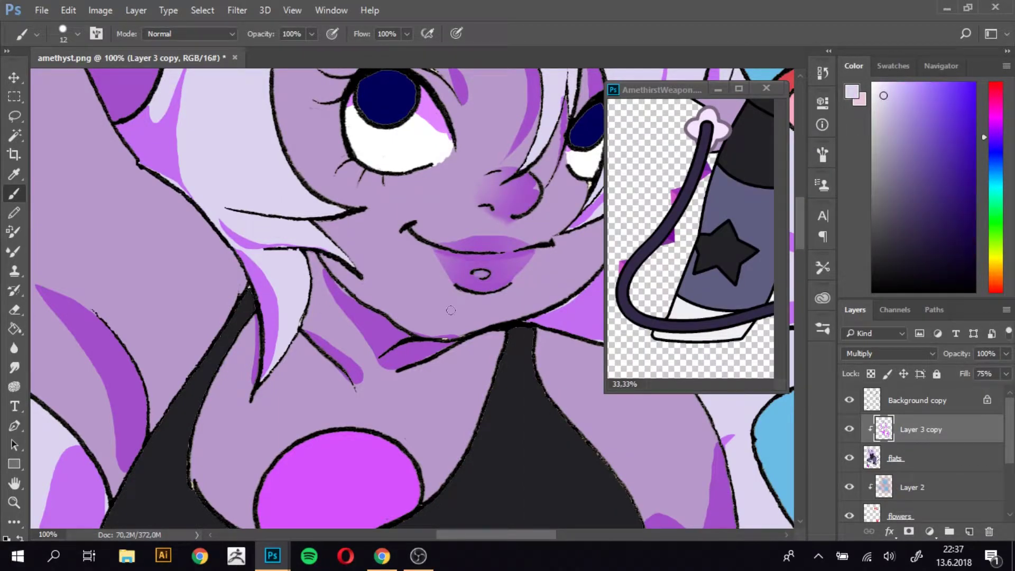
pyautogui.click(889, 353)
pyautogui.click(889, 374)
pyautogui.click(889, 353)
pyautogui.click(888, 336)
pyautogui.press('z')
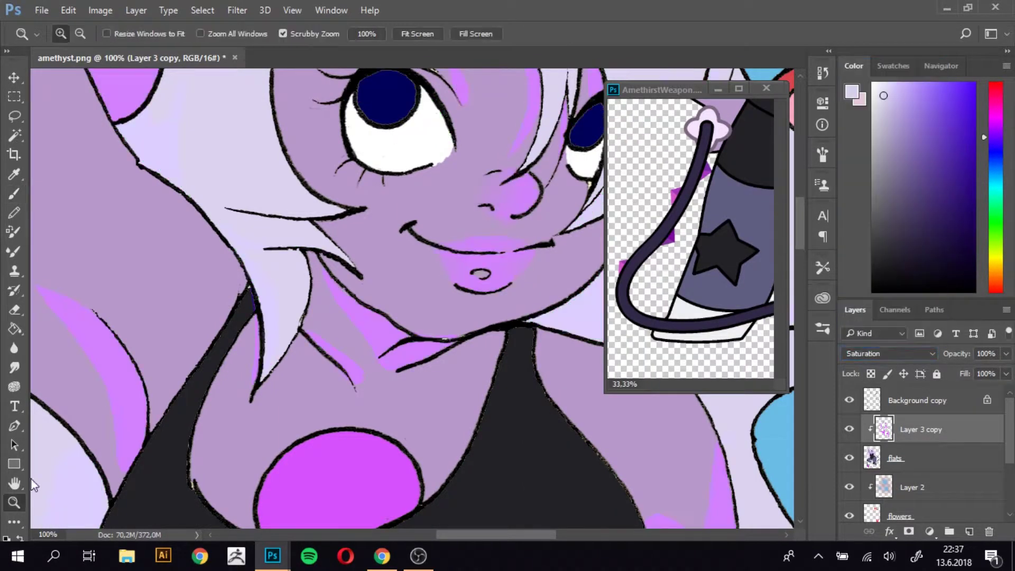
pyautogui.hotkey('ctrl', '-')
pyautogui.hotkey('ctrl', '-')
pyautogui.hotkey('ctrl', '-')
pyautogui.rightClick(920, 429)
pyautogui.click(658, 145)
# Confirm the duplicate as Layer 3 copy 2, select it, and pick a bright purple
pyautogui.click(637, 163)
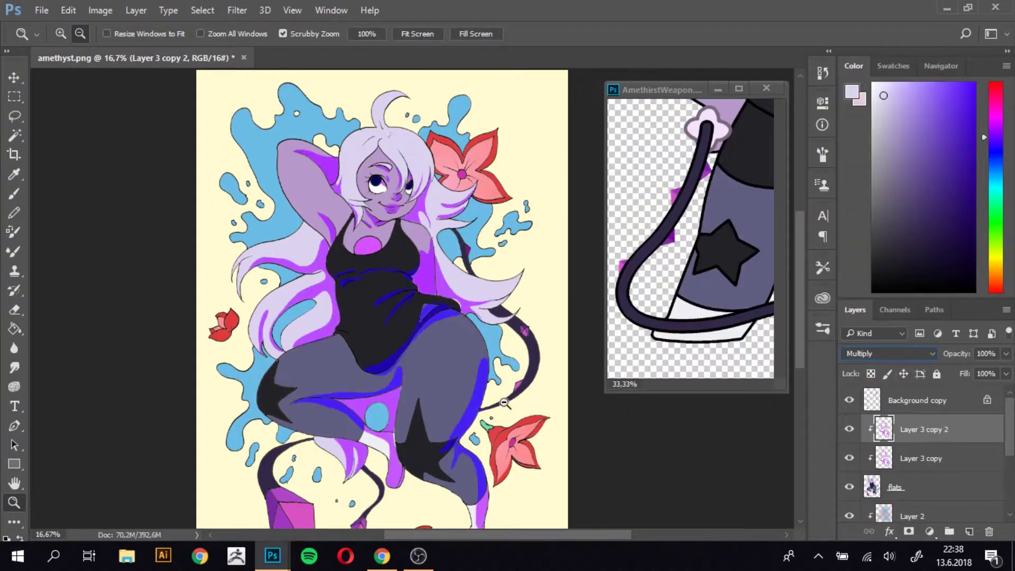
pyautogui.hotkey('ctrl', '-')
pyautogui.click(955, 459)
pyautogui.click(938, 429)
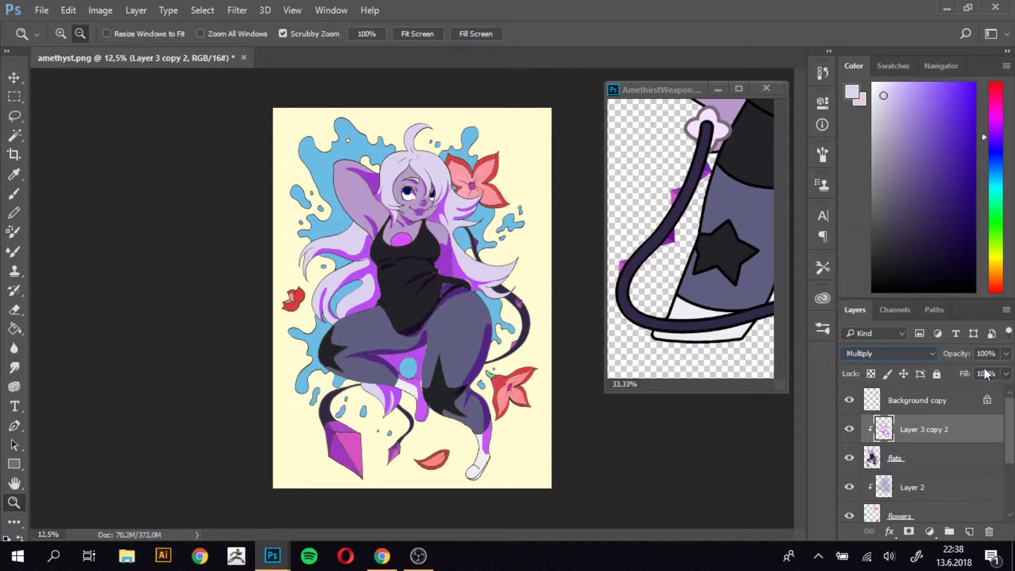
pyautogui.press('b')
pyautogui.keyDown('alt'); pyautogui.click(328, 275); pyautogui.keyUp('alt')
# Paint purple shading on the knee area and sample white from the boot
pyautogui.press('z')
pyautogui.moveTo(398, 395); pyautogui.dragTo(455, 395)
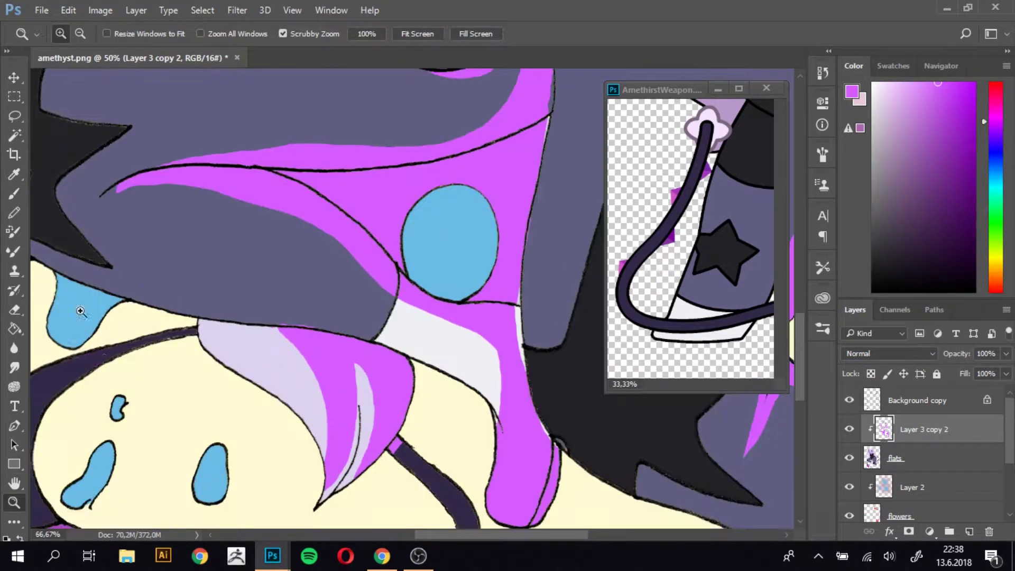
pyautogui.press('b')
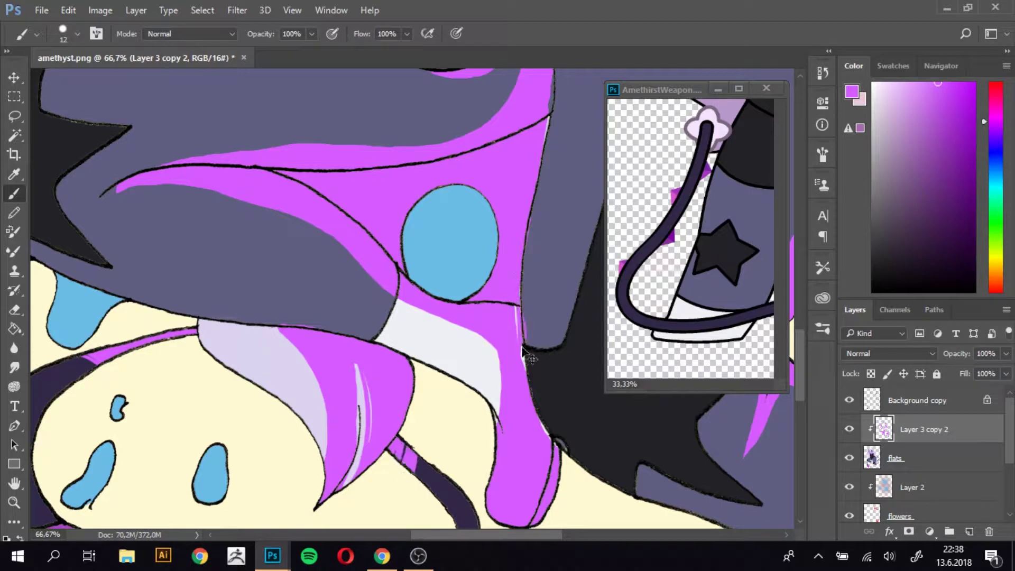
pyautogui.moveTo(498, 427); pyautogui.dragTo(457, 329)
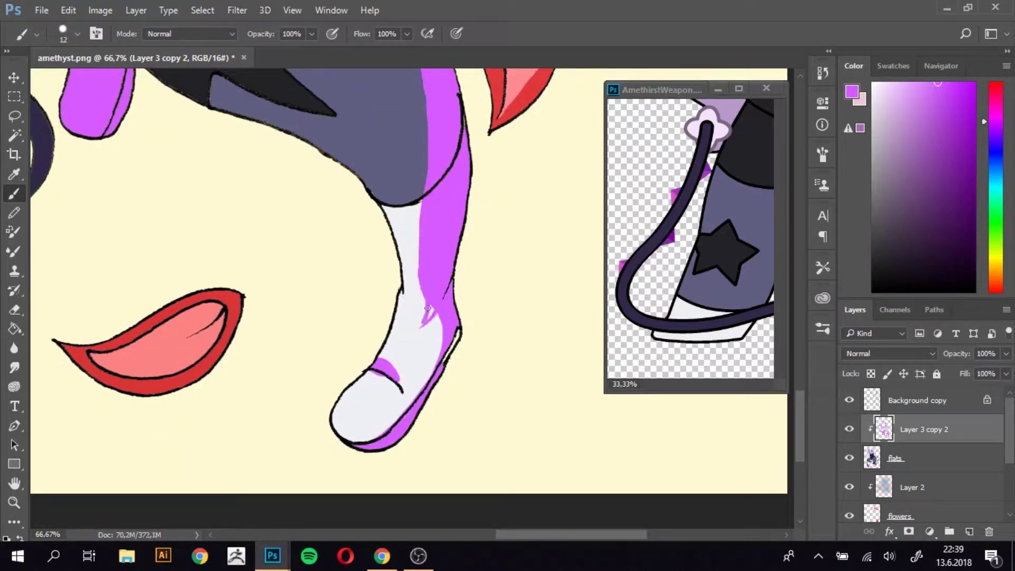
pyautogui.hotkey('alt', '[')
pyautogui.keyDown('alt'); pyautogui.click(416, 365); pyautogui.keyUp('alt')
pyautogui.hotkey('alt', ']')
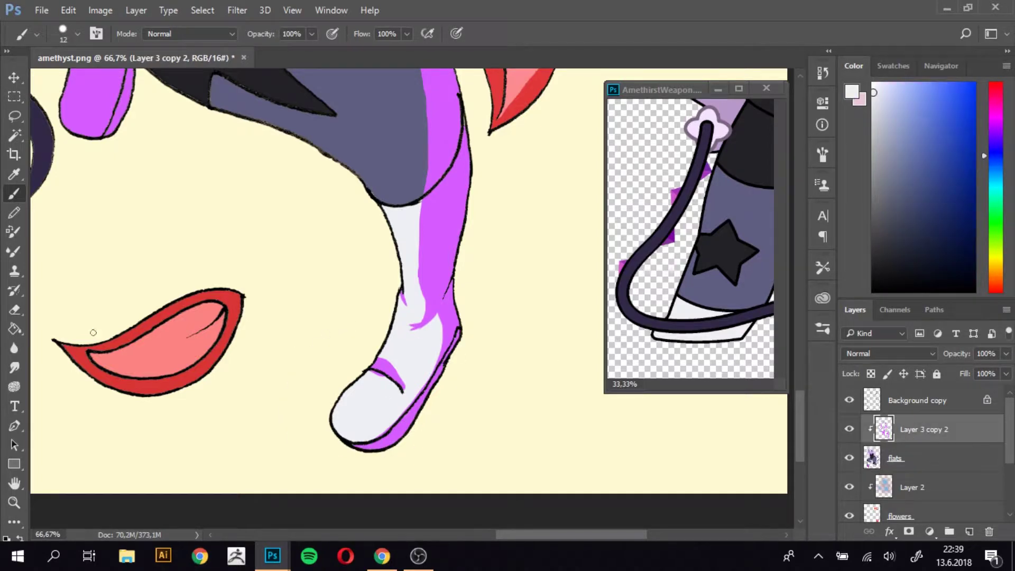
pyautogui.press('e')
# With a 12 px brush, add a shadow stroke near the boot top and erase a stray streak
pyautogui.rightClick(390, 319)
pyautogui.press('Escape')
pyautogui.press('b')
pyautogui.moveTo(454, 188); pyautogui.dragTo(391, 219)
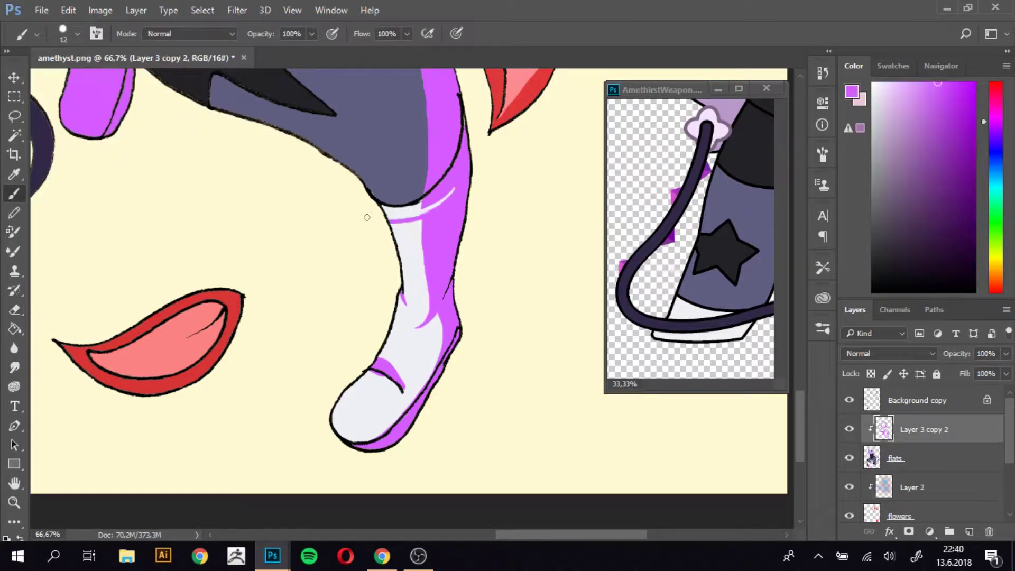
pyautogui.moveTo(454, 202)
pyautogui.mouseDown()
pyautogui.moveTo(195, 324)
pyautogui.moveTo(420, 226)
pyautogui.mouseUp()
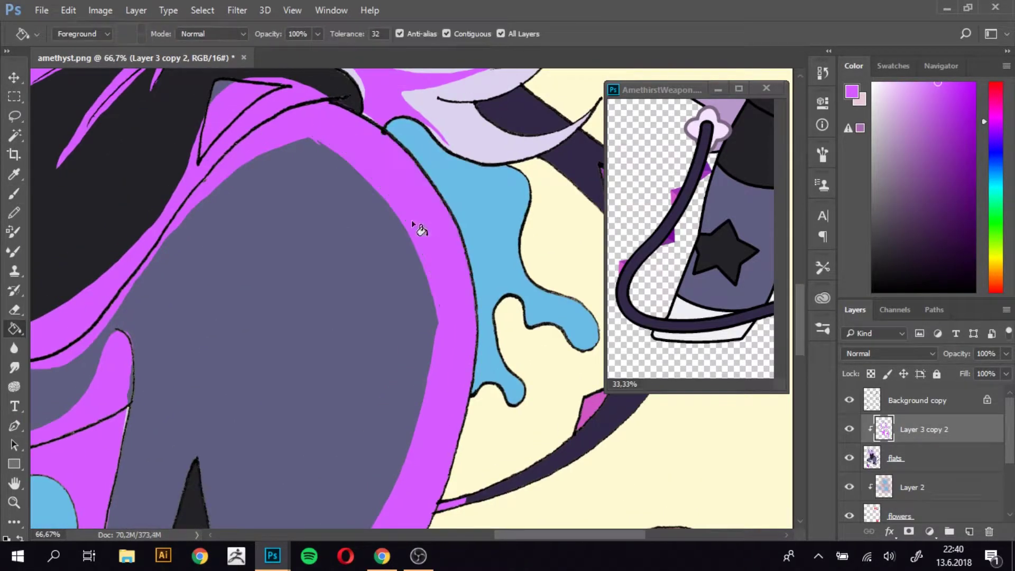
pyautogui.scroll(5, 434, 345)
pyautogui.press('e')
pyautogui.moveTo(267, 247); pyautogui.dragTo(186, 331)
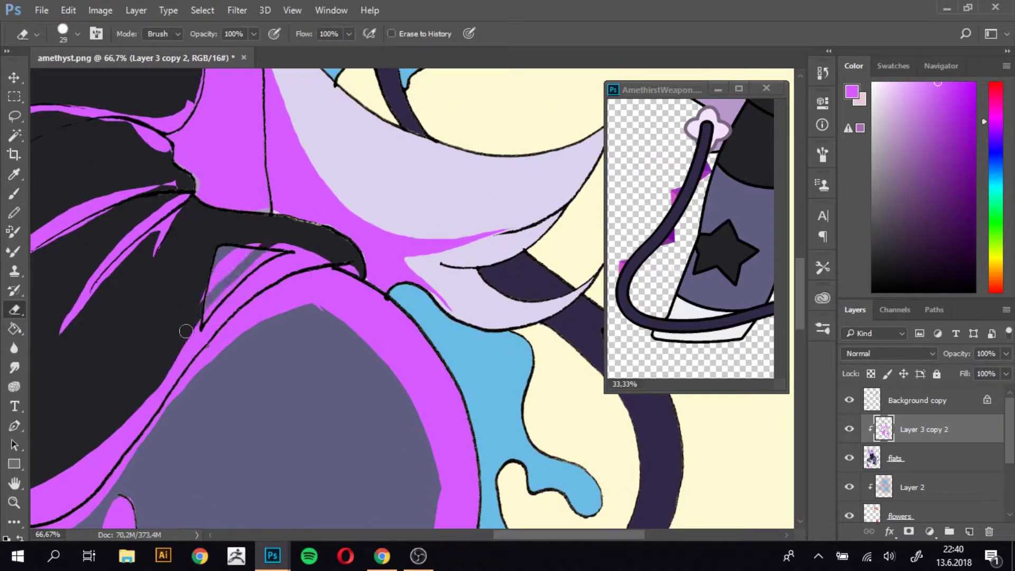
# Paint magenta shading along the lavender hair edge and the black top's edge
pyautogui.press('b')
pyautogui.moveTo(418, 264); pyautogui.dragTo(550, 225)
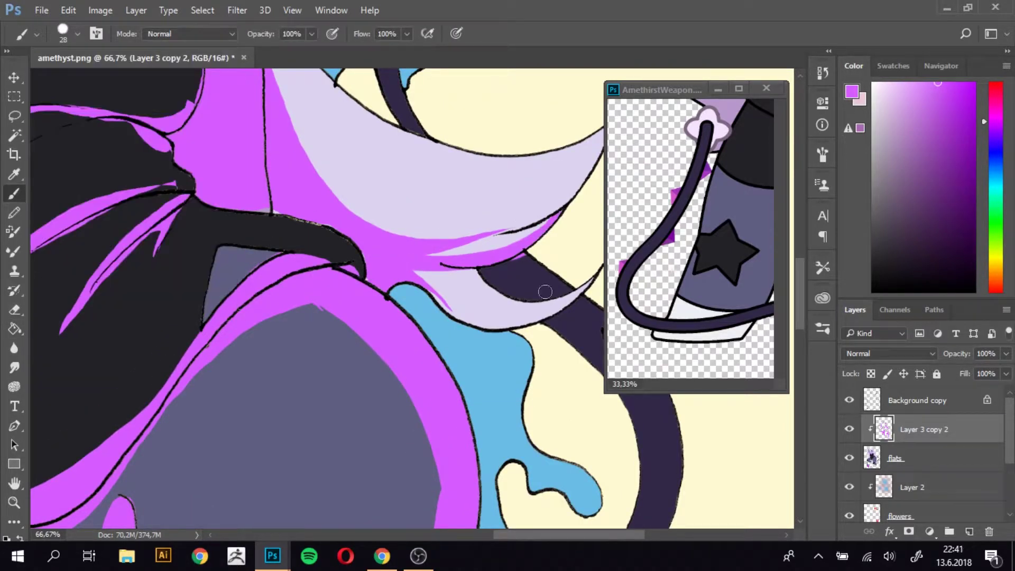
pyautogui.moveTo(586, 147); pyautogui.dragTo(527, 190)
pyautogui.moveTo(112, 145); pyautogui.dragTo(390, 301)
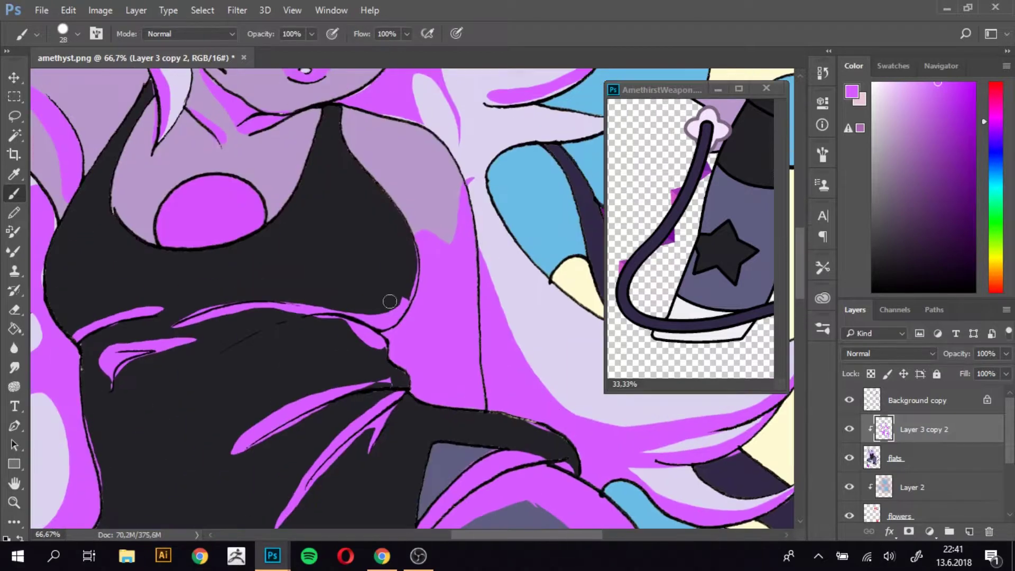
pyautogui.moveTo(370, 372); pyautogui.dragTo(393, 382)
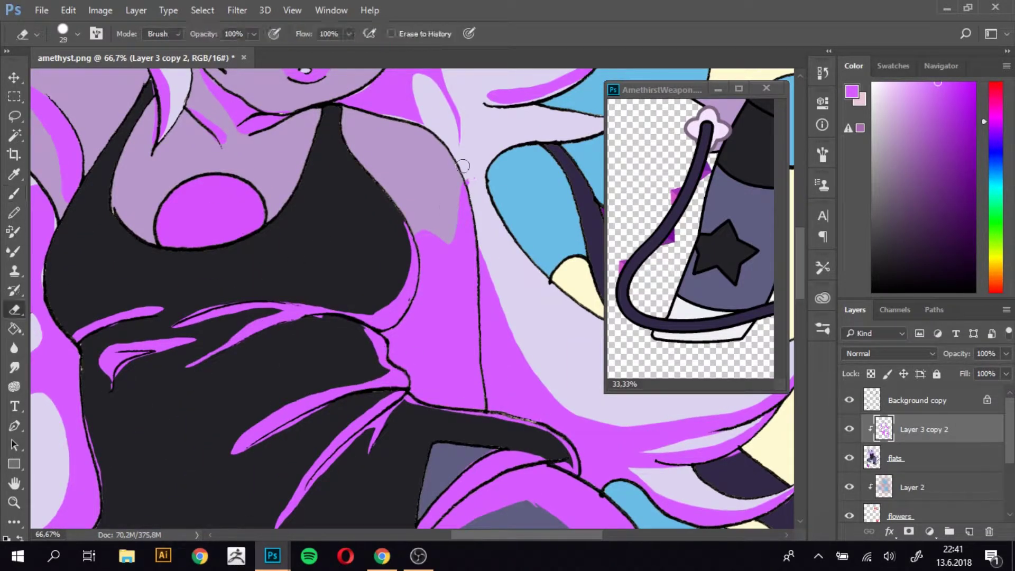
pyautogui.moveTo(599, 133); pyautogui.dragTo(482, 286)
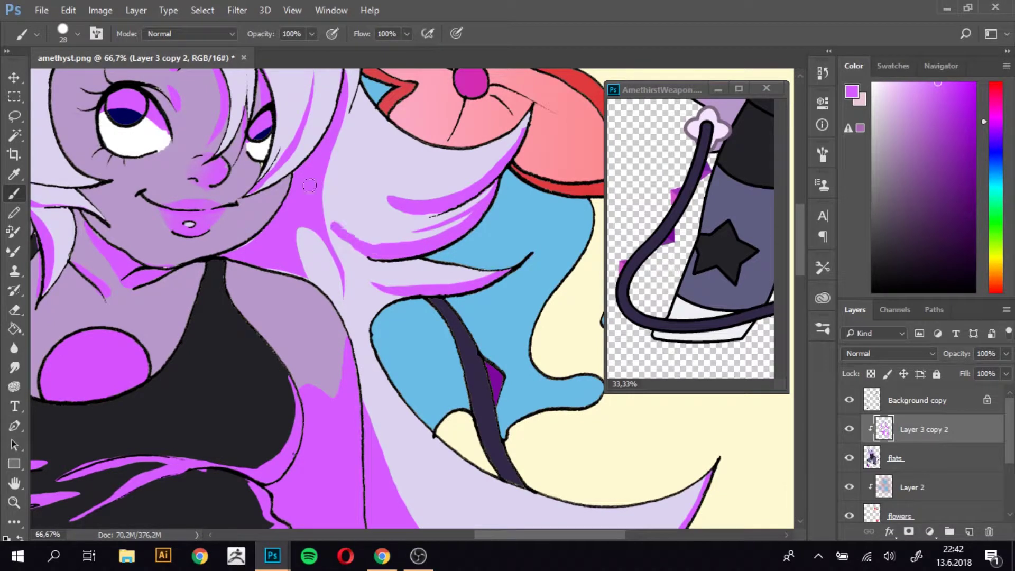
# Add a new Overlay layer above the shading, change it to Color Dodge, and reselect Layer 3 copy 2
pyautogui.hotkey('ctrl', 'shift', 'alt', 'n')
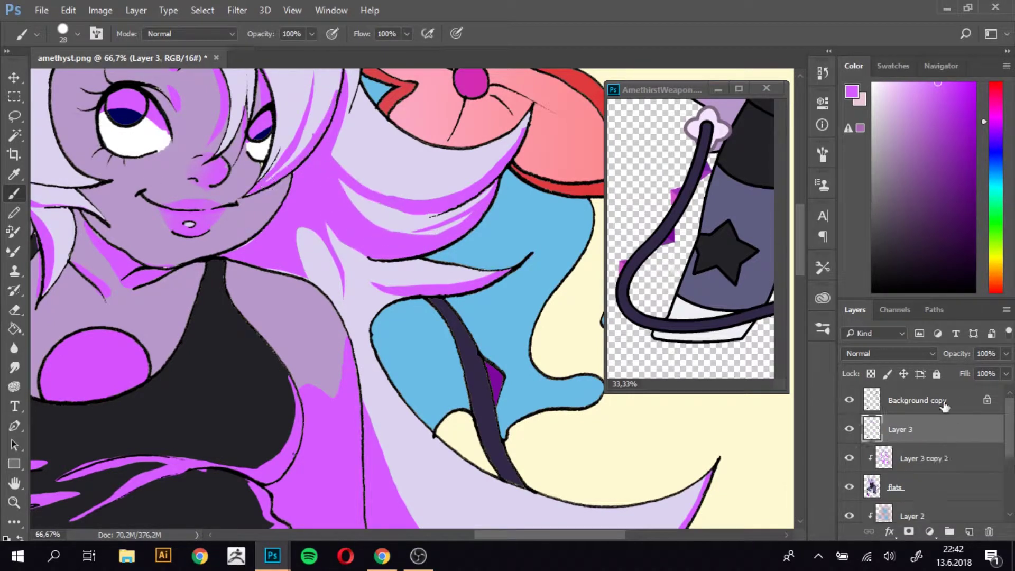
pyautogui.hotkey('shift', 'alt', 'o')
pyautogui.moveTo(117, 221); pyautogui.dragTo(231, 356)
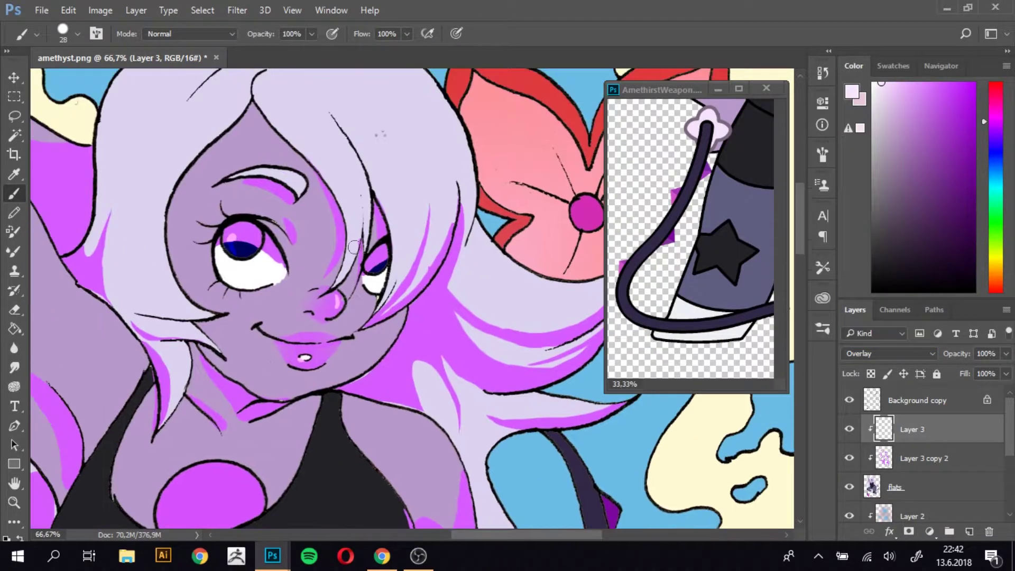
pyautogui.press('z')
pyautogui.keyDown('alt'); pyautogui.click(418, 75); pyautogui.keyUp('alt')
pyautogui.moveTo(419, 361); pyautogui.dragTo(419, 202)
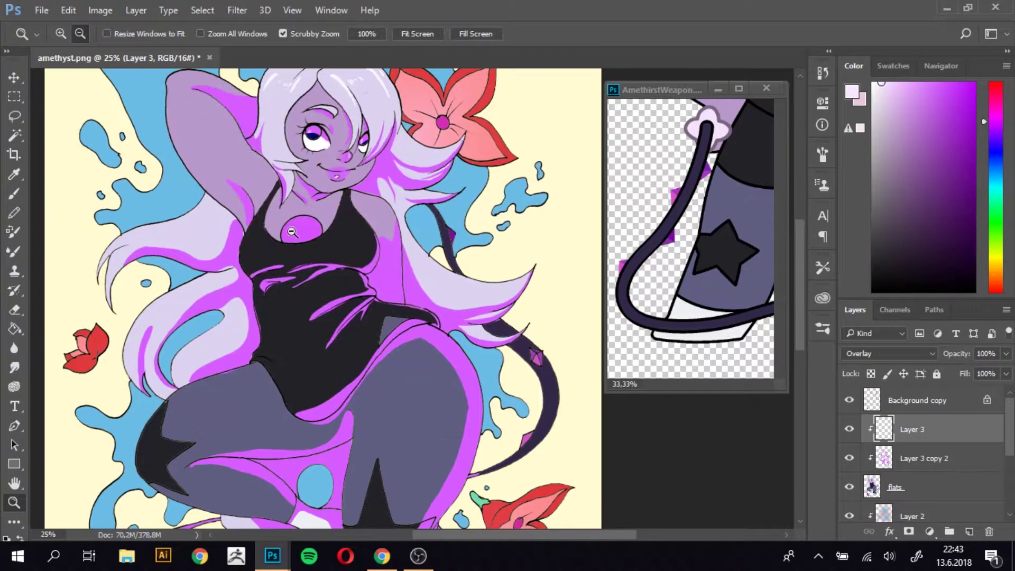
pyautogui.hotkey('shift', 'alt', 'd')
pyautogui.hotkey('alt', '[')
pyautogui.hotkey('ctrl', '-')
pyautogui.press('e')
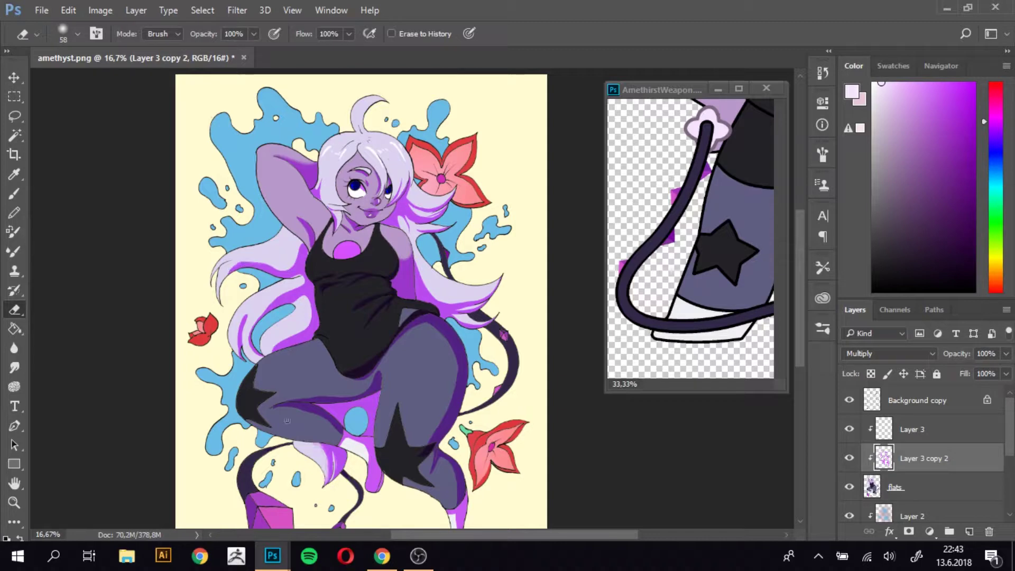
# Set Layer 3 copy 2 to Normal blending and enlarge the brush to 40 px
pyautogui.press('b')
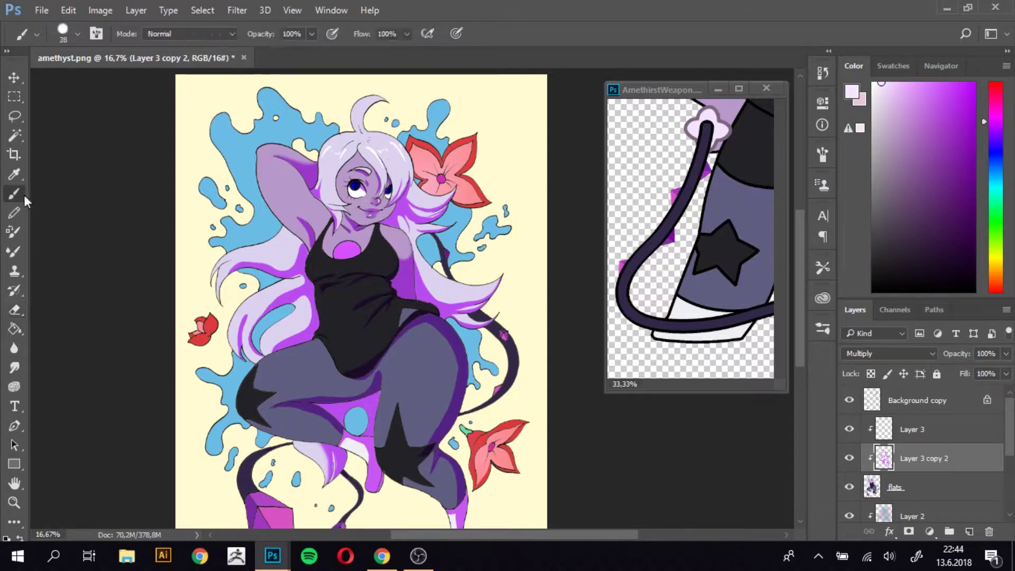
pyautogui.hotkey('shift', 'alt', 'n')
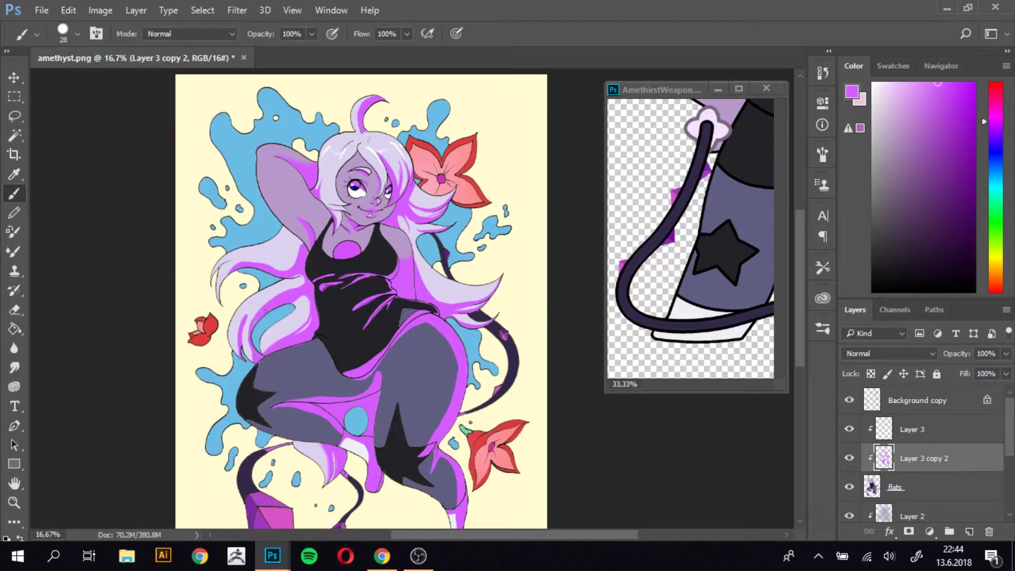
pyautogui.click(78, 34)
pyautogui.doubleClick(27, 154)
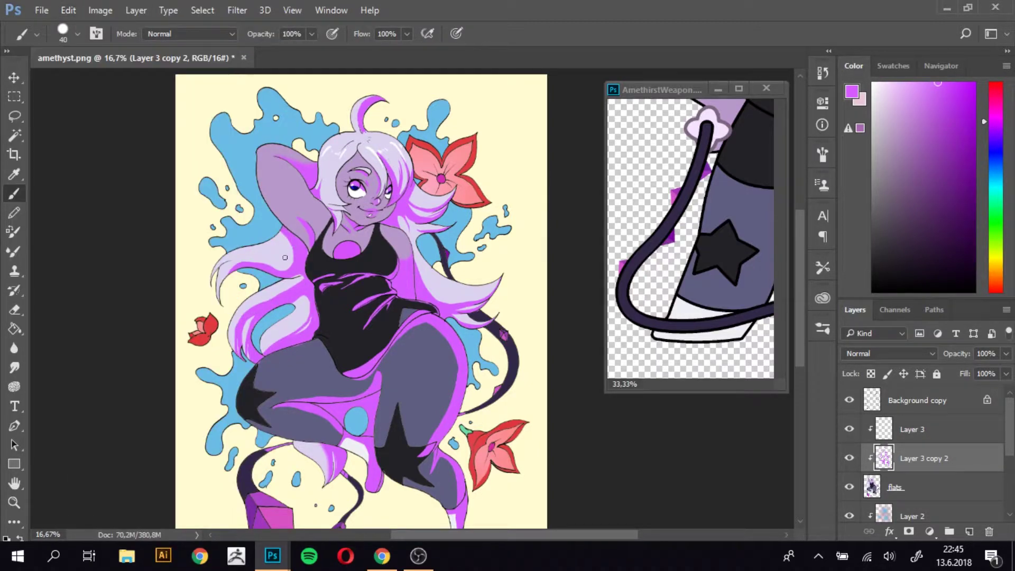
# Touch up the hair shading, alternating Brush, Eraser and Fill, then make Layer 3 active
pyautogui.press('e')
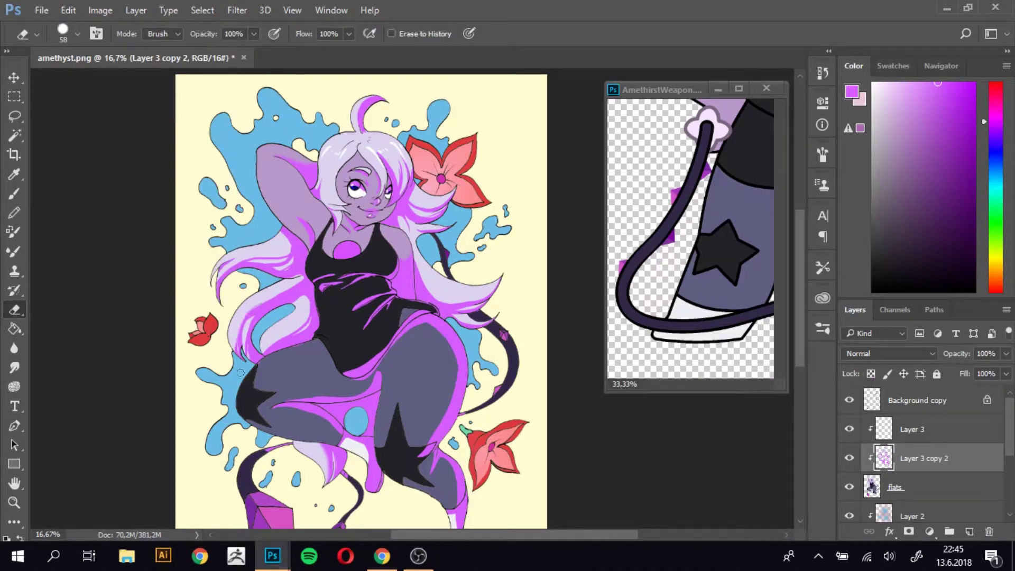
pyautogui.press('b')
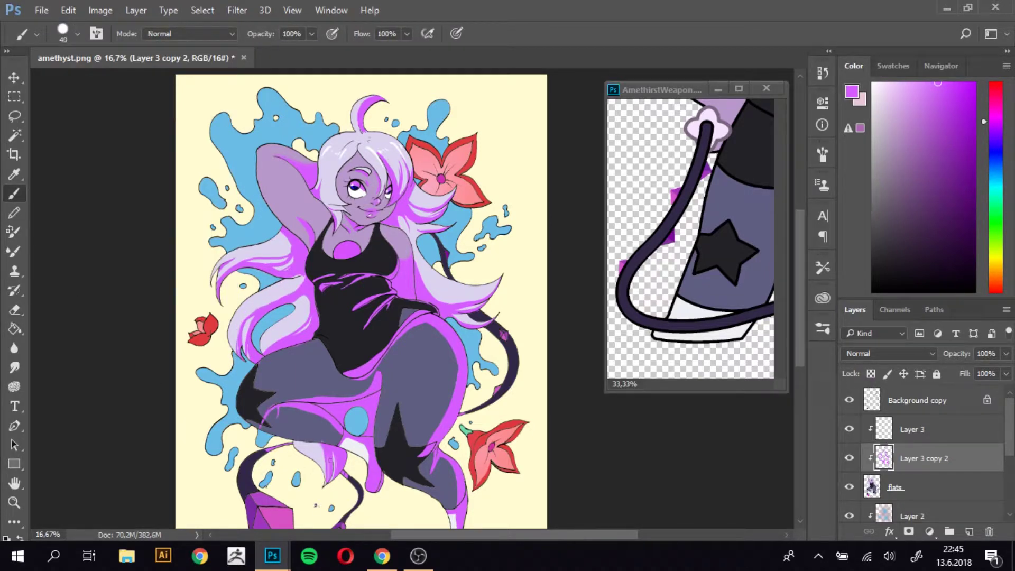
pyautogui.press('g')
pyautogui.press('b')
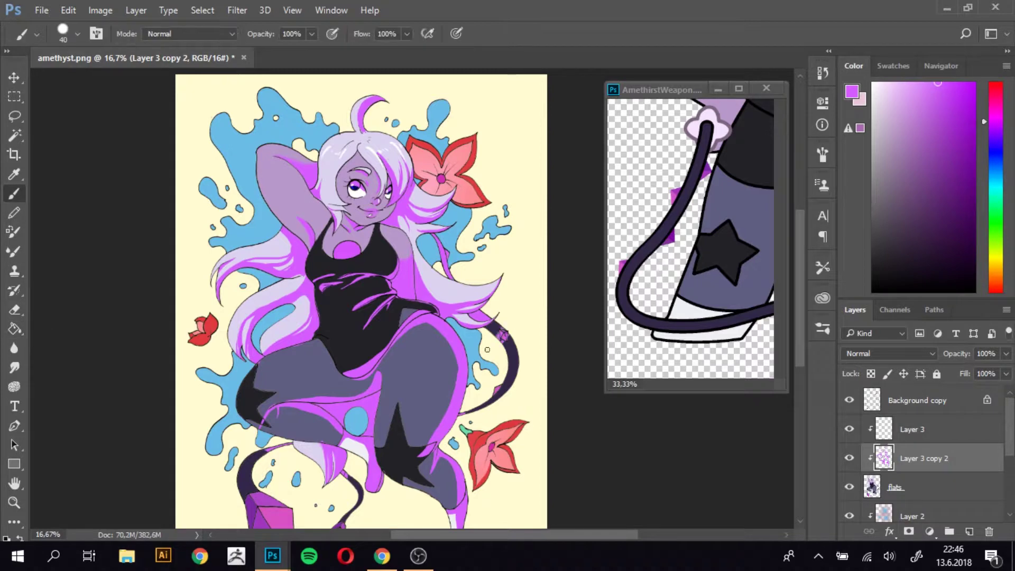
pyautogui.scroll(-3, 264, 377)
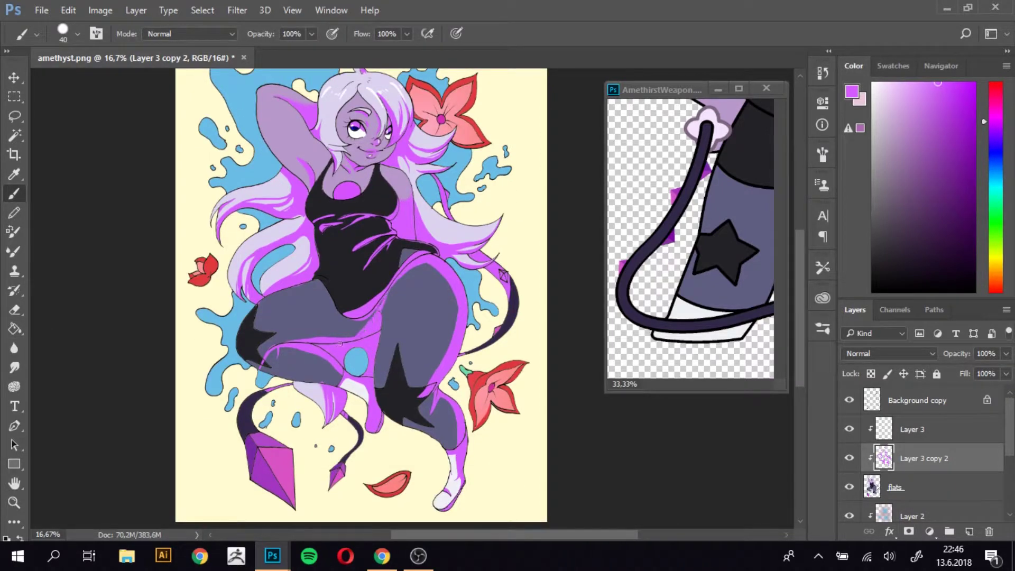
pyautogui.scroll(2, 324, 285)
pyautogui.scroll(3, 364, 172)
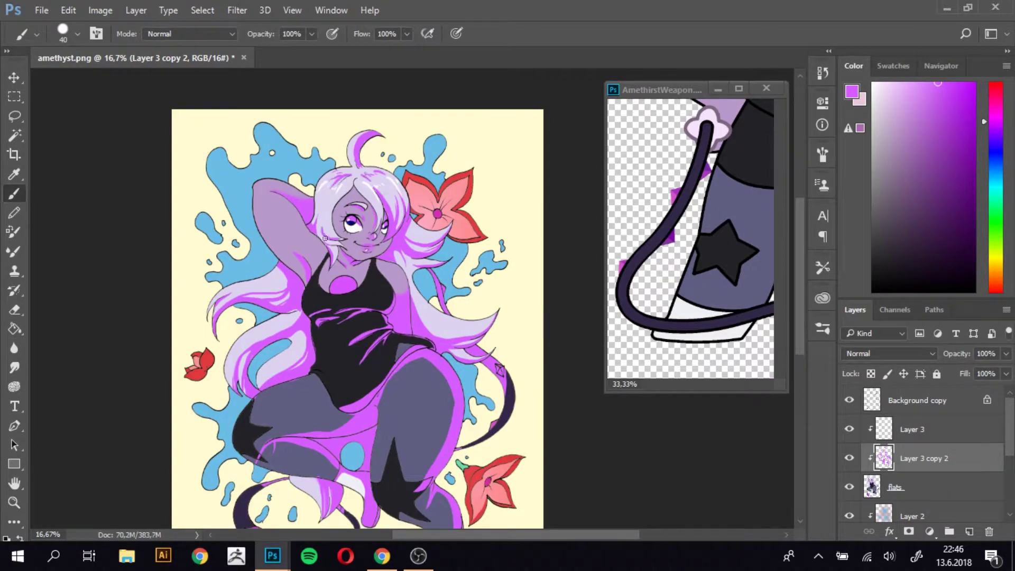
pyautogui.press('e')
pyautogui.hotkey('alt', ']')
# Select the whole hair area with the Magic Wand
pyautogui.press('b')
pyautogui.click(78, 33)
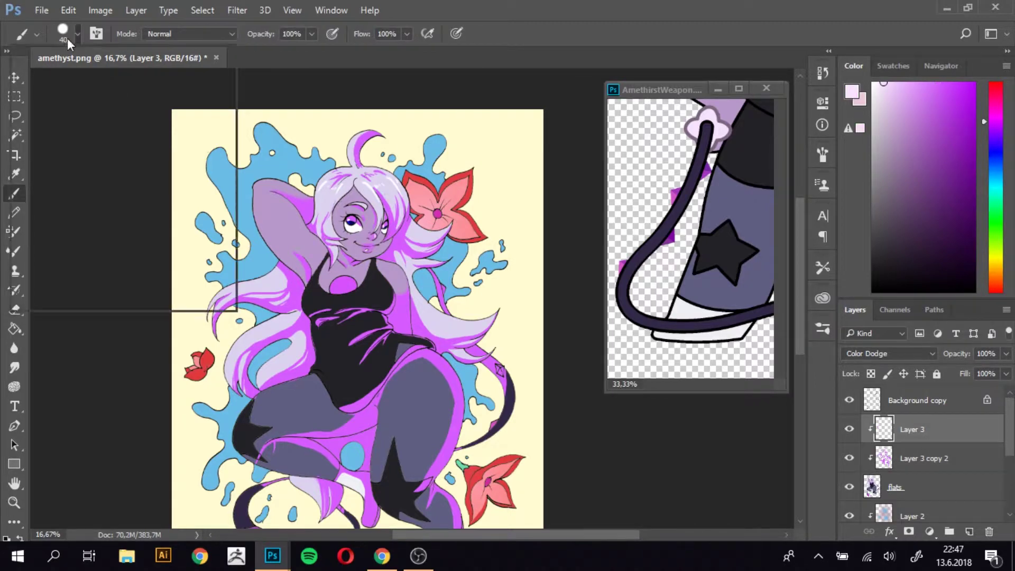
pyautogui.press('Escape')
pyautogui.keyDown('alt'); pyautogui.click(313, 217); pyautogui.keyUp('alt')
pyautogui.press('w')
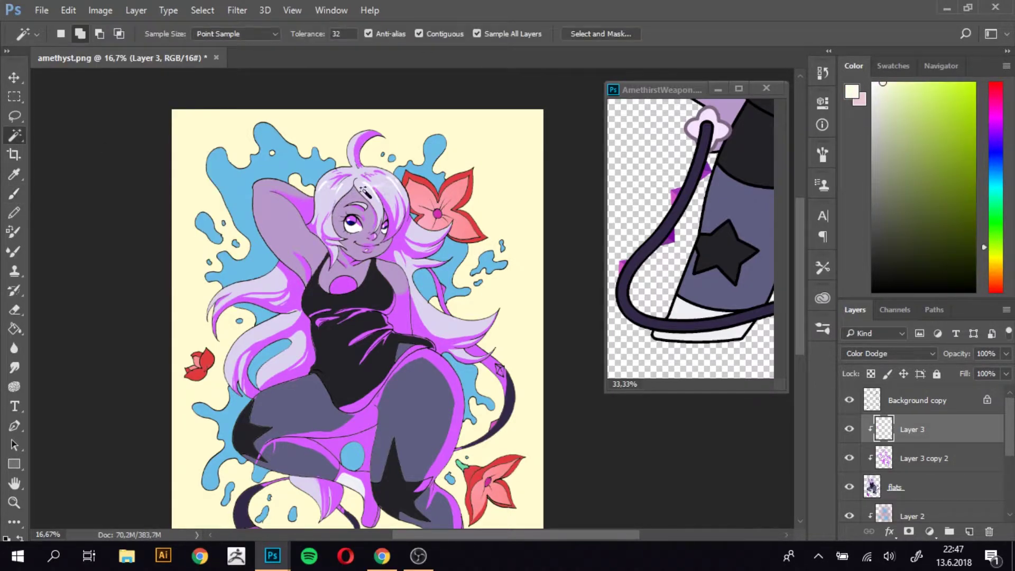
pyautogui.click(315, 214)
# Hide Layer 3 and Layer 3 copy 2 to check base colours, then show them again
pyautogui.click(850, 429)
pyautogui.click(850, 459)
pyautogui.press('m')
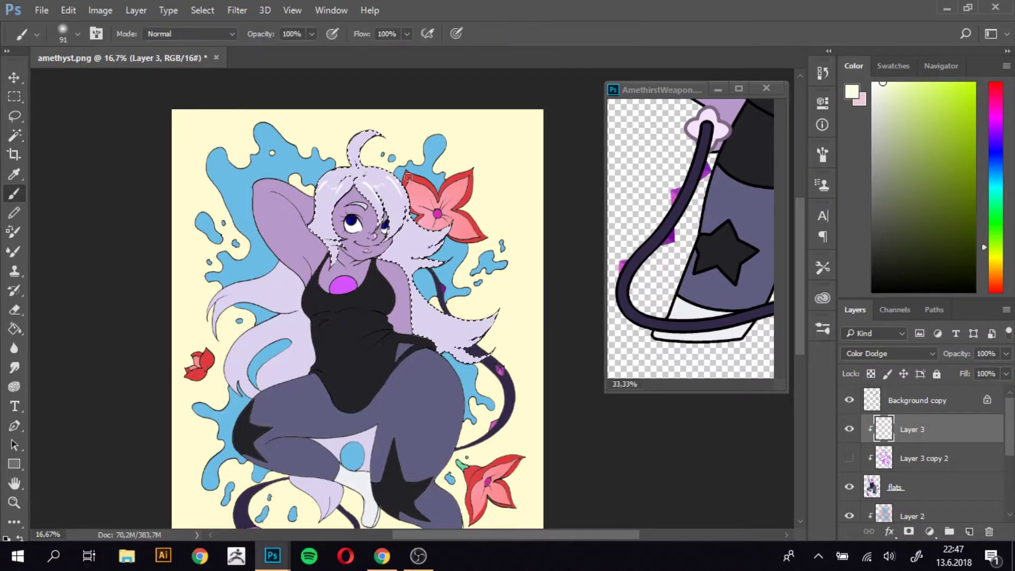
pyautogui.hotkey('ctrl', 'd')
pyautogui.click(850, 429)
pyautogui.click(849, 459)
# Paint purple shading over the lower leg and foot
pyautogui.press('e')
pyautogui.click(77, 33)
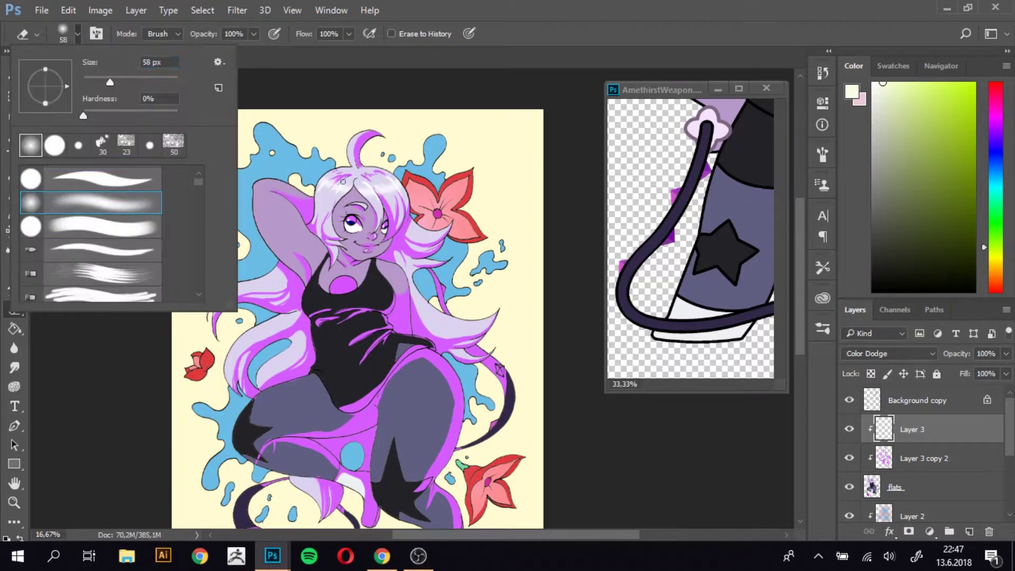
pyautogui.press('Escape')
pyautogui.hotkey('alt', '[')
pyautogui.press('b')
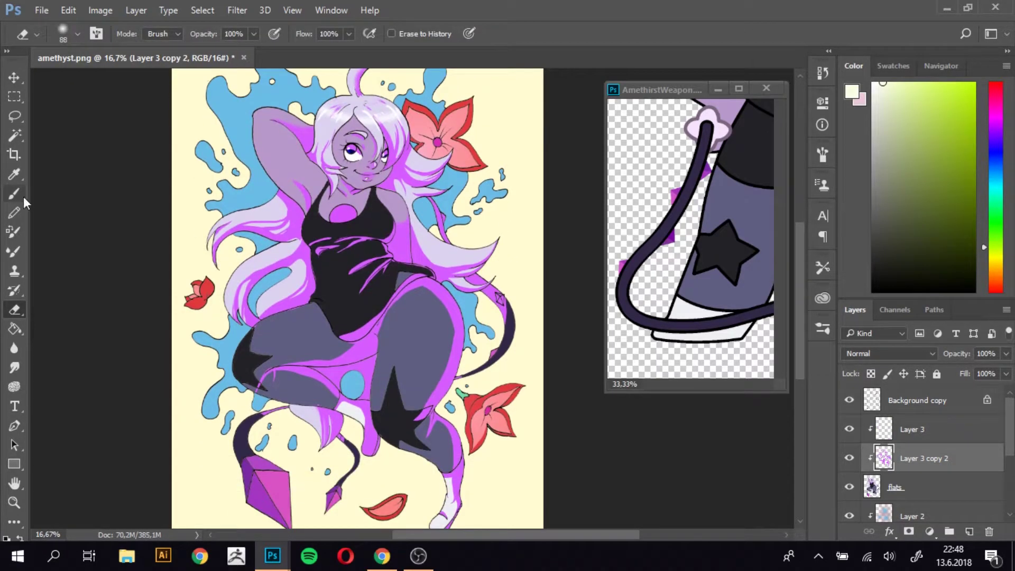
pyautogui.scroll(-5, 435, 402)
pyautogui.keyDown('alt'); pyautogui.click(435, 402); pyautogui.keyUp('alt')
pyautogui.moveTo(435, 402); pyautogui.dragTo(458, 454)
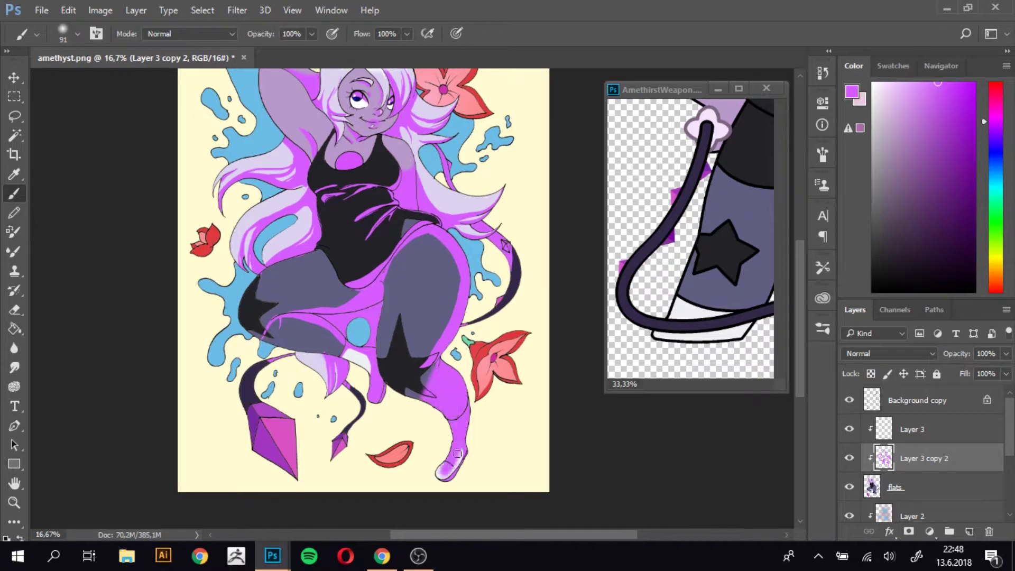
# Set the shading layer to Multiply at 70% fill and zoom out to the whole illustration
pyautogui.scroll(2, 434, 423)
pyautogui.click(889, 353)
pyautogui.click(888, 388)
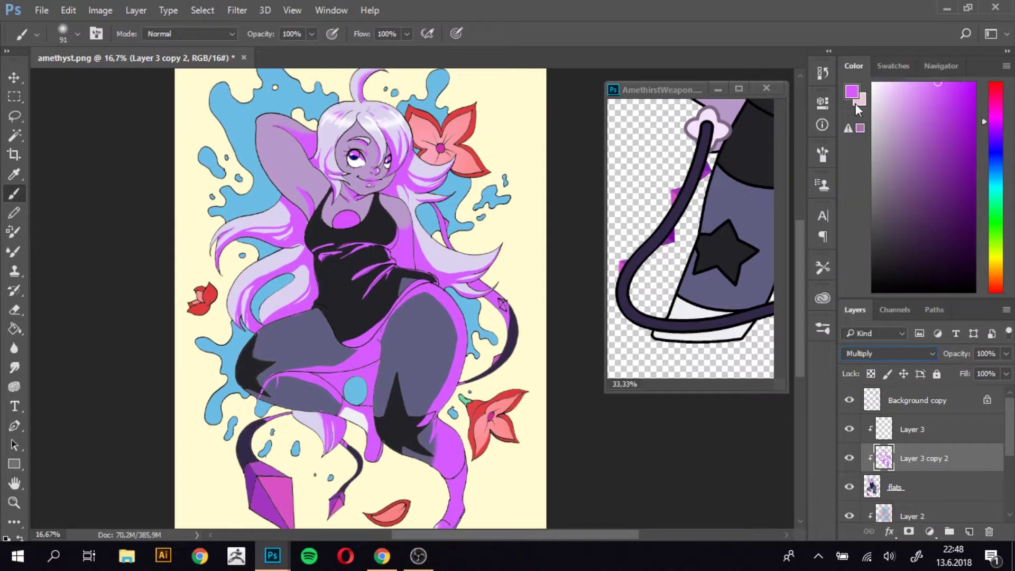
pyautogui.moveTo(1004, 374); pyautogui.dragTo(984, 377)
pyautogui.press('z')
pyautogui.hotkey('ctrl', '-')
pyautogui.scroll(-3, 929, 352)
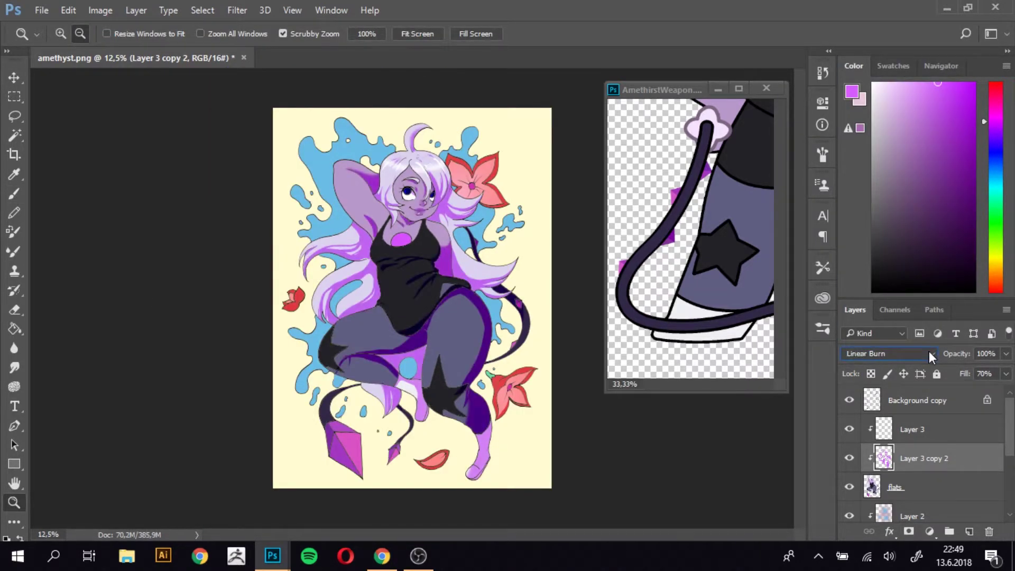
pyautogui.scroll(-3, 929, 351)
pyautogui.scroll(-4, 929, 351)
pyautogui.scroll(-1, 929, 352)
pyautogui.scroll(-2, 928, 351)
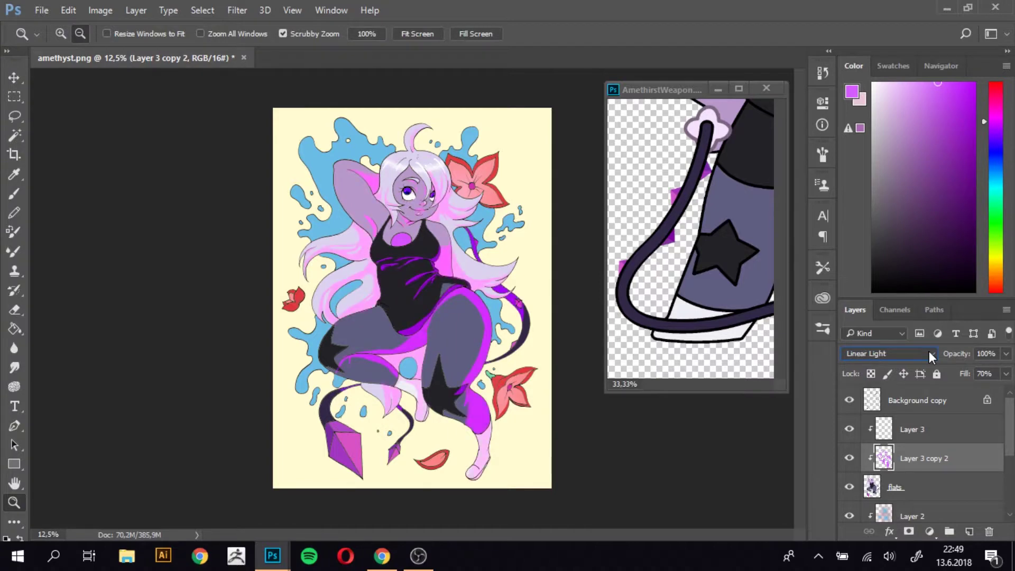
# Duplicate the shading into Layer 3 copy 3, delete Layer 3 copy 2, and erase on the copy
pyautogui.hotkey('ctrl', 'j')
pyautogui.click(919, 487)
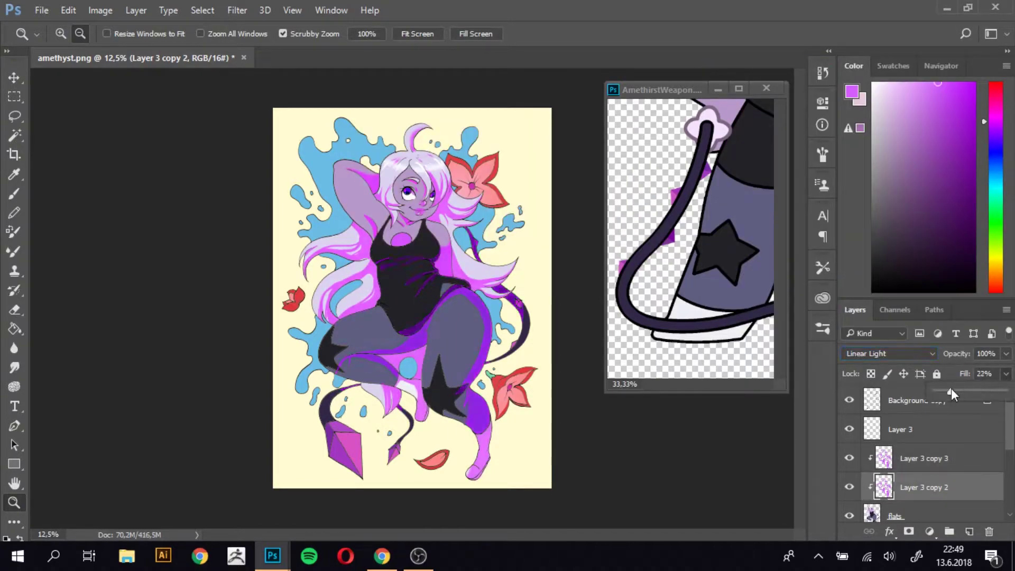
pyautogui.hotkey('ctrl', ']')
pyautogui.click(930, 495)
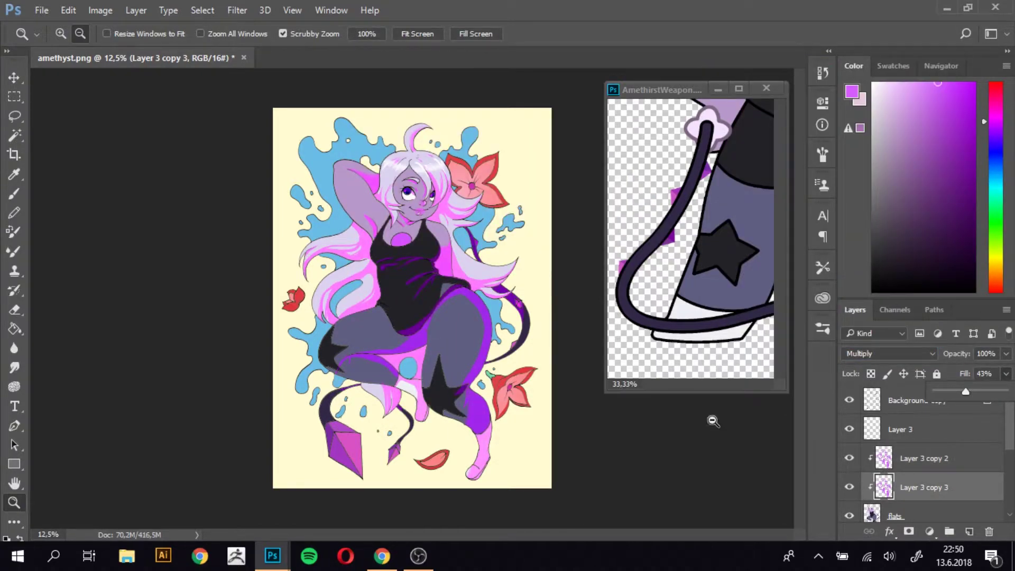
pyautogui.press('Delete')
pyautogui.hotkey('alt', ']')
pyautogui.hotkey('alt', ']')
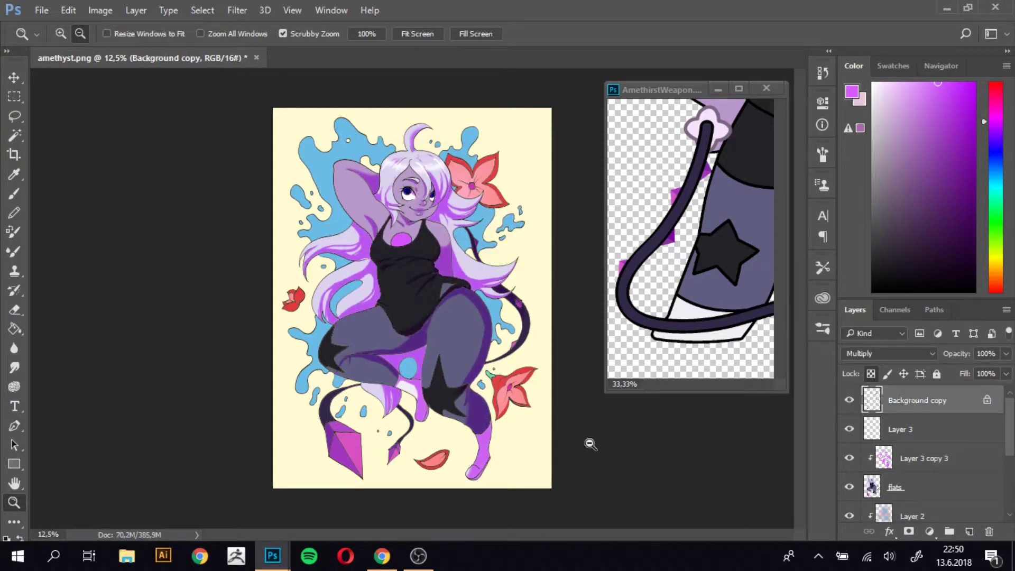
pyautogui.press('e')
pyautogui.hotkey('alt', '[')
pyautogui.hotkey('alt', '[')
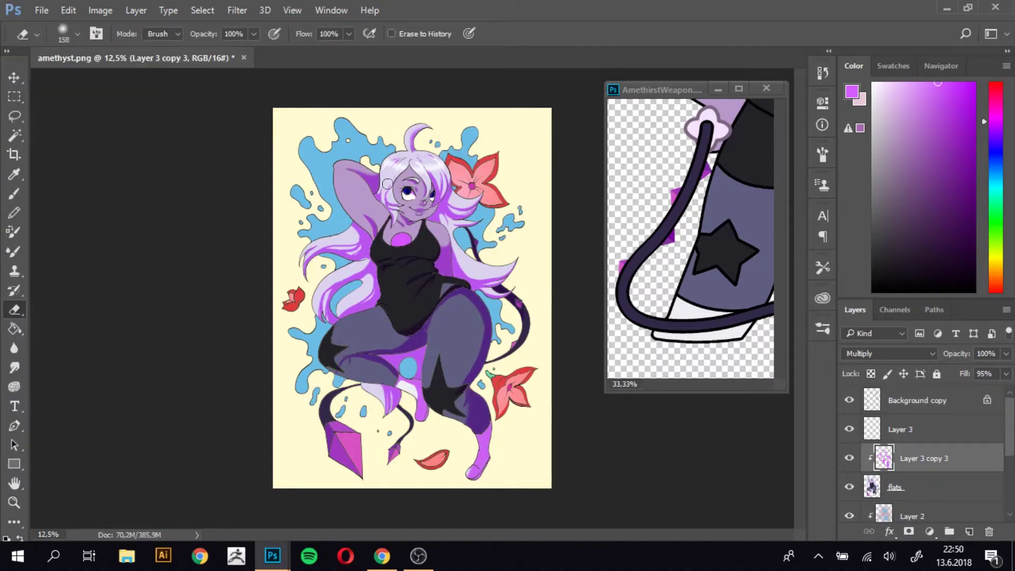
# Apply a Gaussian Blur to the pink shading layer
pyautogui.click(237, 10)
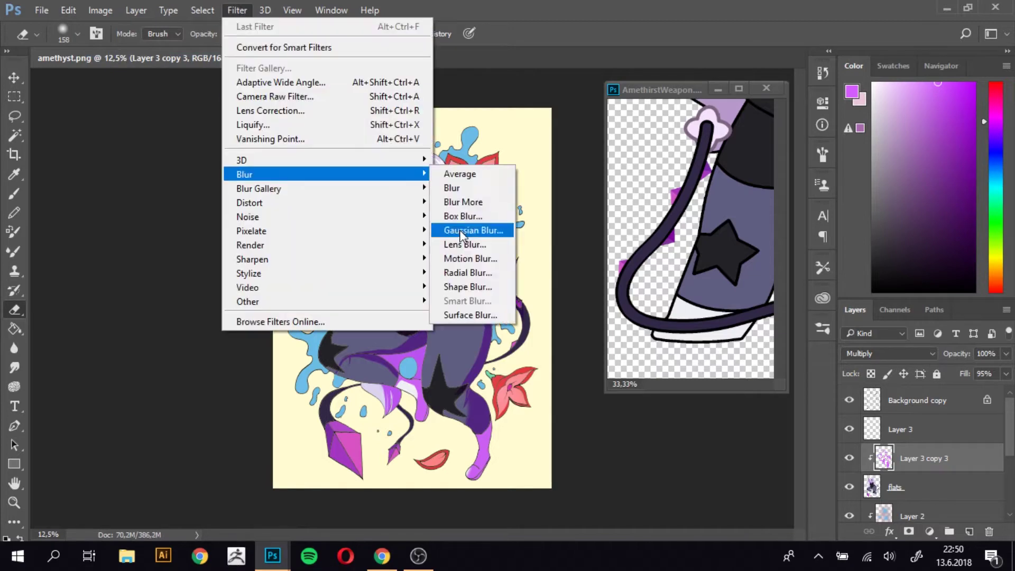
pyautogui.click(479, 227)
pyautogui.press('Return')
# Shift the shading's hue by +41 and lower its saturation by 40
pyautogui.hotkey('ctrl', 'u')
pyautogui.moveTo(728, 211)
pyautogui.mouseDown()
pyautogui.moveTo(655, 218)
pyautogui.moveTo(746, 213)
pyautogui.mouseUp()
pyautogui.moveTo(725, 246); pyautogui.dragTo(701, 249)
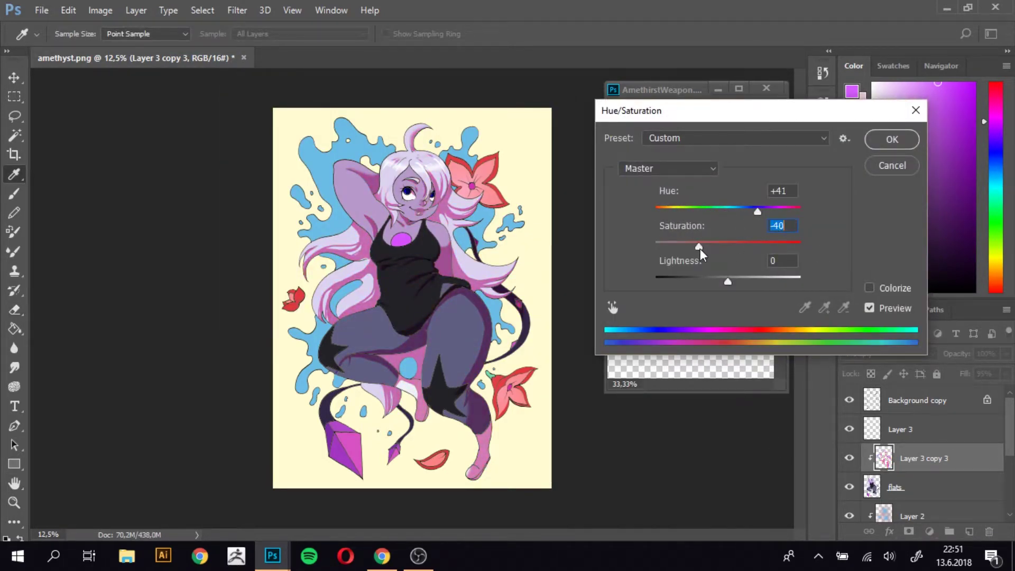
pyautogui.moveTo(728, 281); pyautogui.dragTo(745, 280)
pyautogui.press('Return')
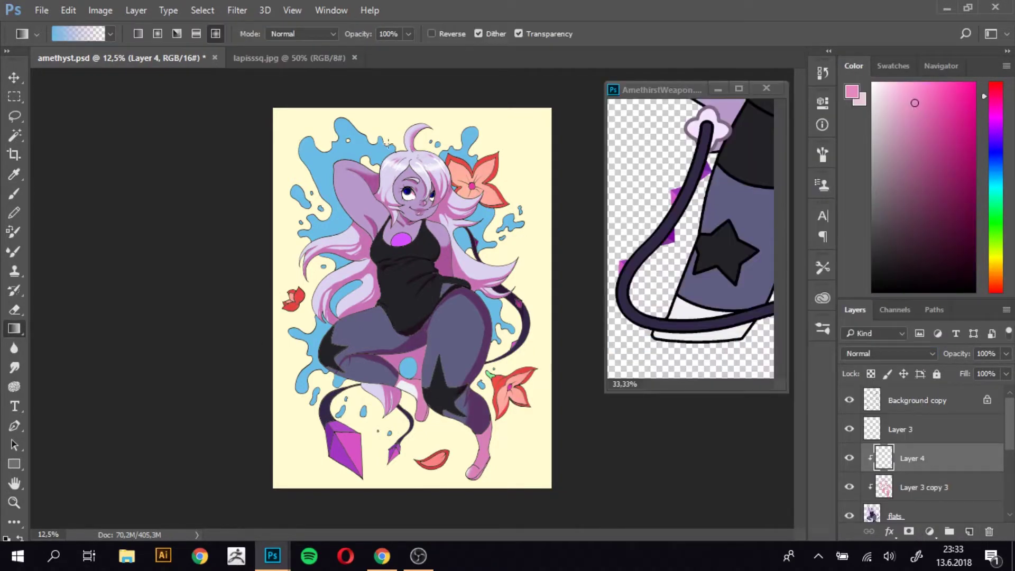
# Draw a blue gradient diagonally across the figure
pyautogui.moveTo(388, 142); pyautogui.dragTo(465, 439)
pyautogui.scroll(-5, 889, 353)
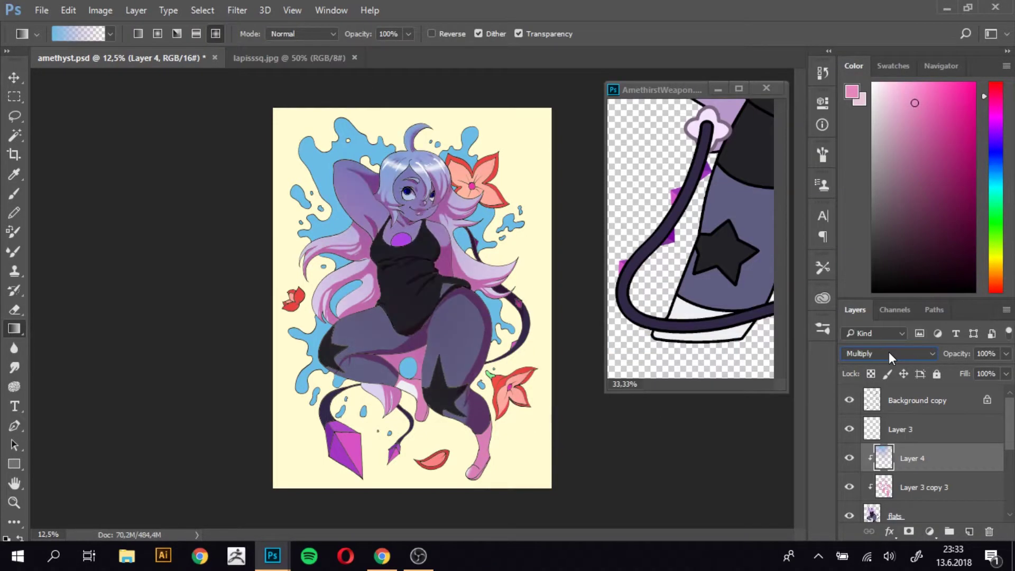
pyautogui.scroll(-3, 890, 353)
pyautogui.scroll(-2, 890, 353)
pyautogui.scroll(-3, 890, 353)
pyautogui.scroll(-2, 889, 353)
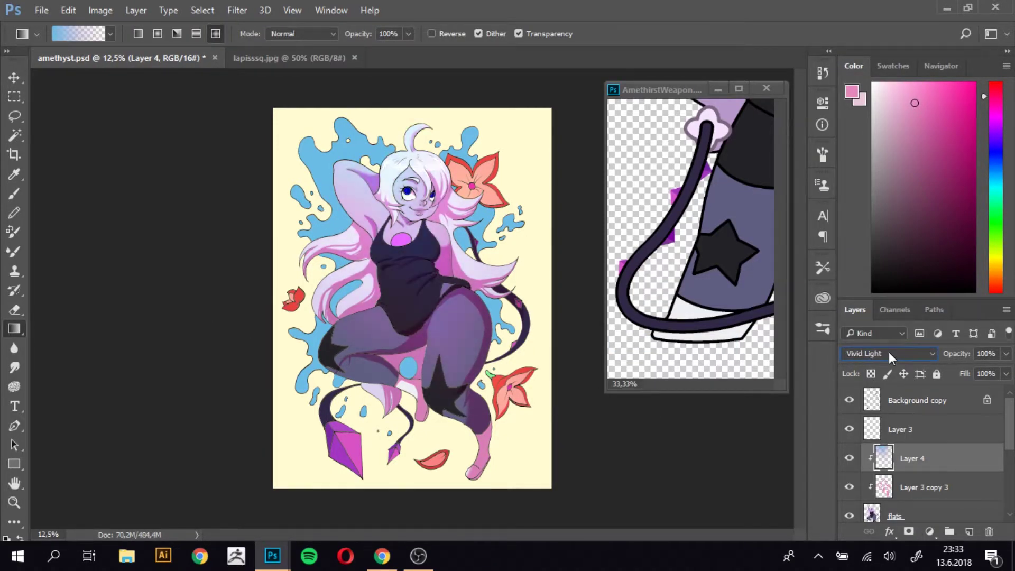
pyautogui.scroll(-2, 889, 353)
pyautogui.scroll(-3, 890, 353)
pyautogui.scroll(-3, 889, 353)
pyautogui.scroll(-2, 890, 353)
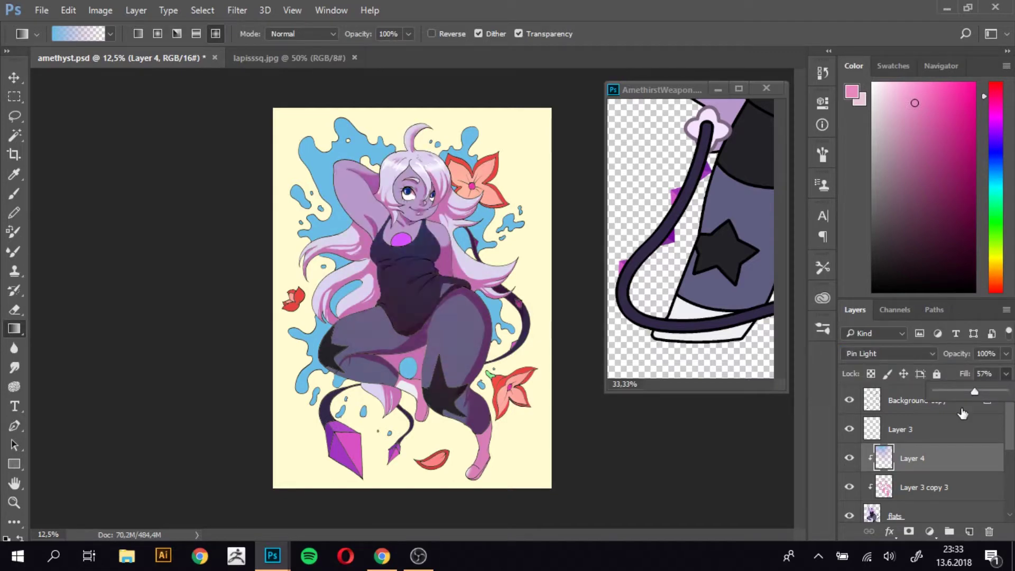
# Select the Background copy layer and bring up the Sharpen filters
pyautogui.click(915, 487)
pyautogui.click(917, 401)
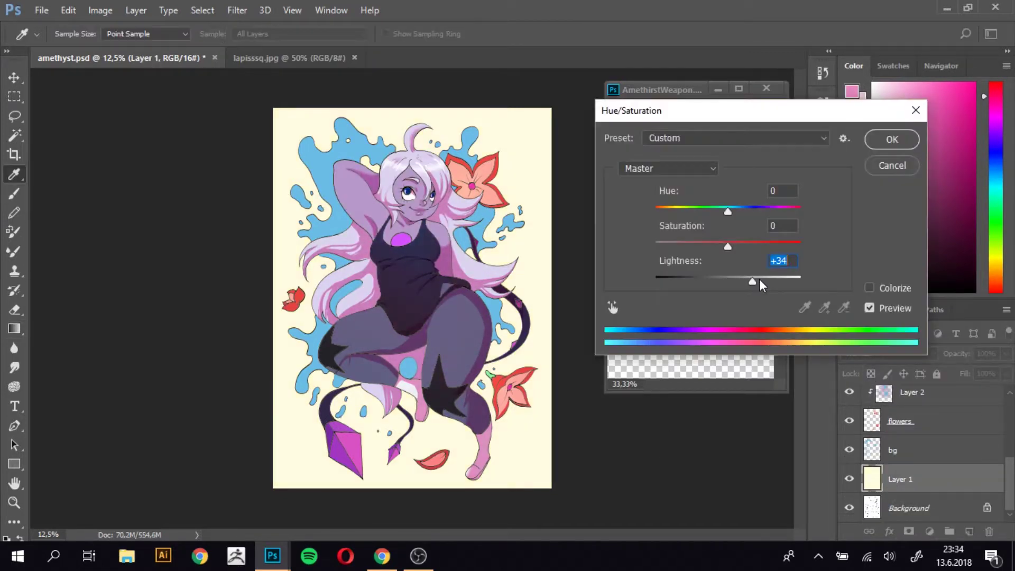
pyautogui.click(237, 10)
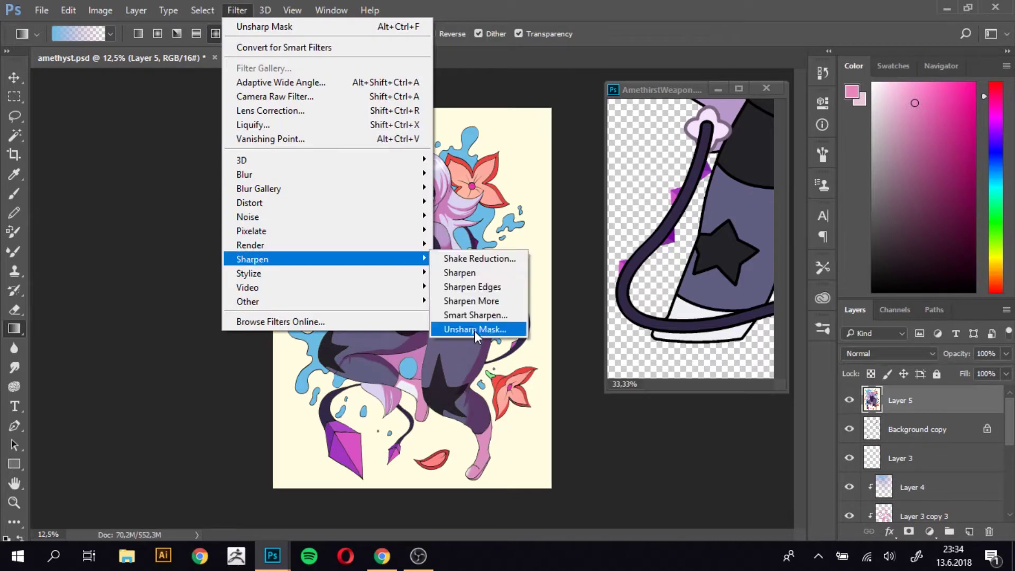
pyautogui.click(475, 331)
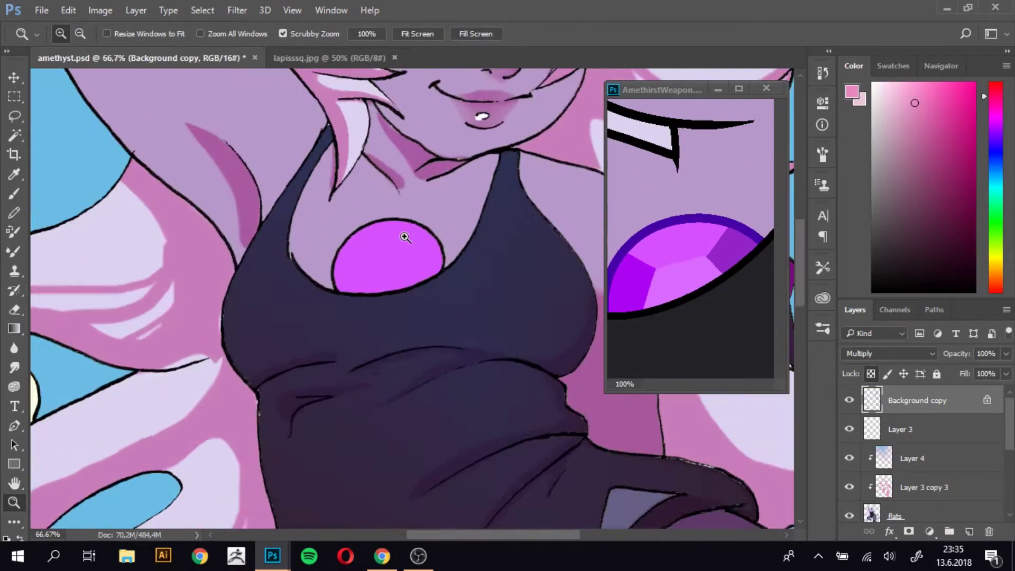
# Select the chest gem and paint dark and light purple facets into it
pyautogui.press('w')
pyautogui.click(380, 264)
pyautogui.press('b')
pyautogui.moveTo(344, 270); pyautogui.dragTo(317, 317)
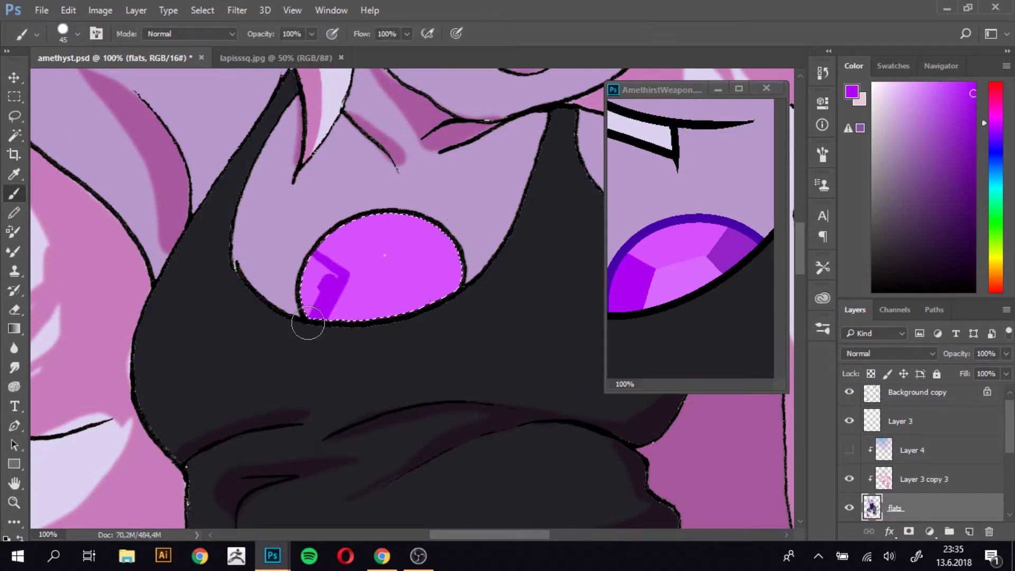
pyautogui.keyDown('alt'); pyautogui.click(719, 251); pyautogui.keyUp('alt')
pyautogui.moveTo(439, 232)
pyautogui.mouseDown()
pyautogui.moveTo(429, 304)
pyautogui.moveTo(434, 243)
pyautogui.mouseUp()
pyautogui.keyDown('alt'); pyautogui.click(680, 275); pyautogui.keyUp('alt')
pyautogui.moveTo(317, 297); pyautogui.dragTo(392, 275)
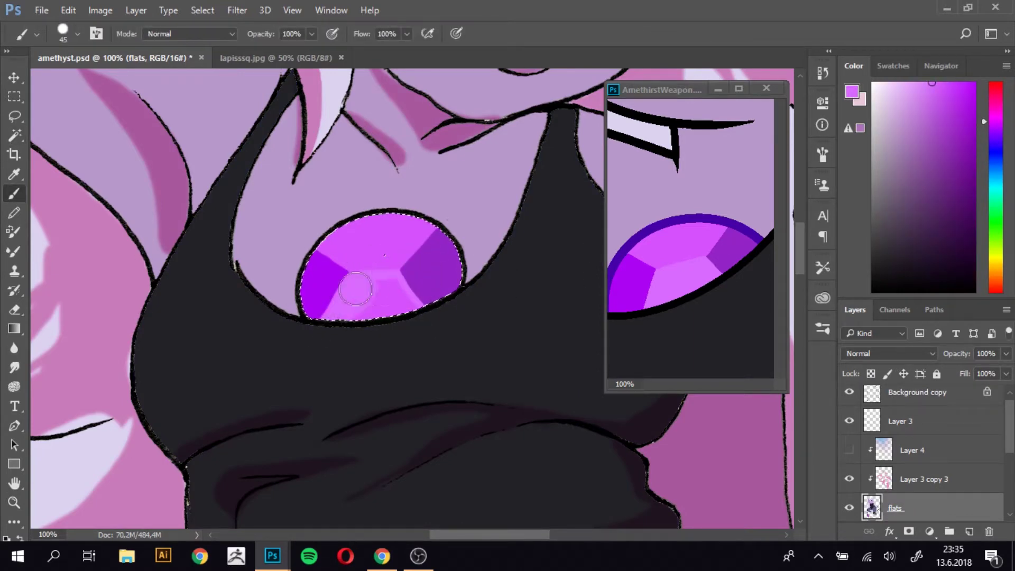
pyautogui.moveTo(339, 317); pyautogui.dragTo(413, 285)
# Set the pink shading layer to Normal blending and clear the gem selection
pyautogui.click(926, 479)
pyautogui.click(889, 353)
pyautogui.click(859, 65)
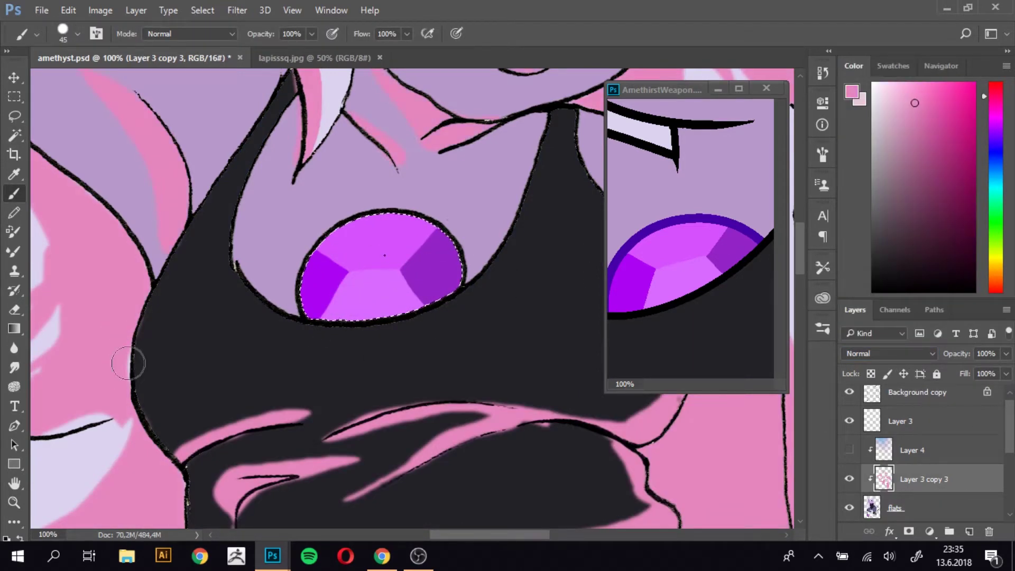
pyautogui.press('m')
pyautogui.hotkey('ctrl', 'd')
pyautogui.press('b')
# Thin the top's pink highlight, outline its left edge in black, and shade the leg's upper edge
pyautogui.scroll(-5, 216, 464)
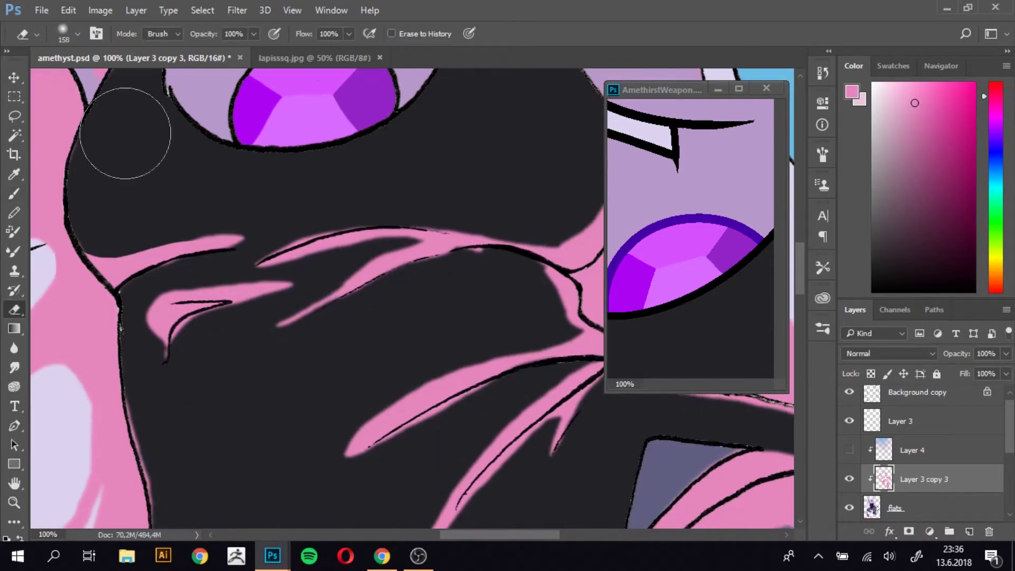
pyautogui.press('e')
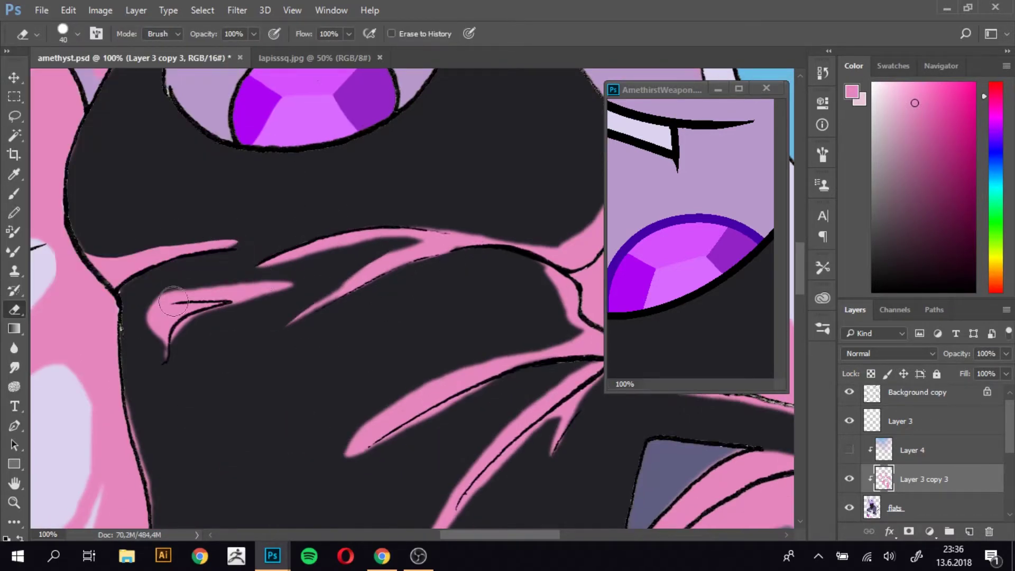
pyautogui.moveTo(286, 288); pyautogui.dragTo(216, 292)
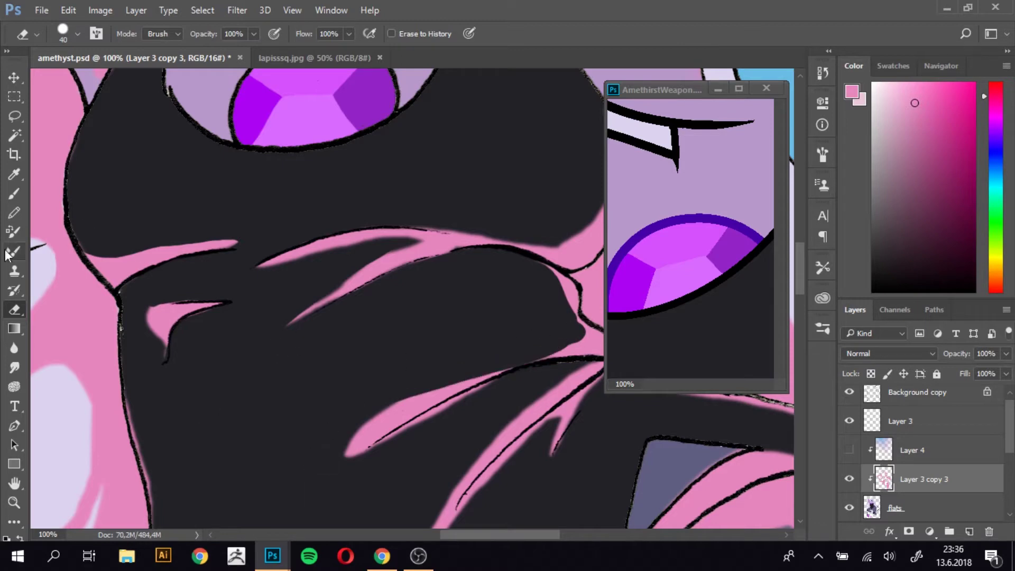
pyautogui.press('b')
pyautogui.press('z')
pyautogui.scroll(-5, 46, 247)
pyautogui.press('b')
pyautogui.moveTo(127, 217); pyautogui.dragTo(150, 362)
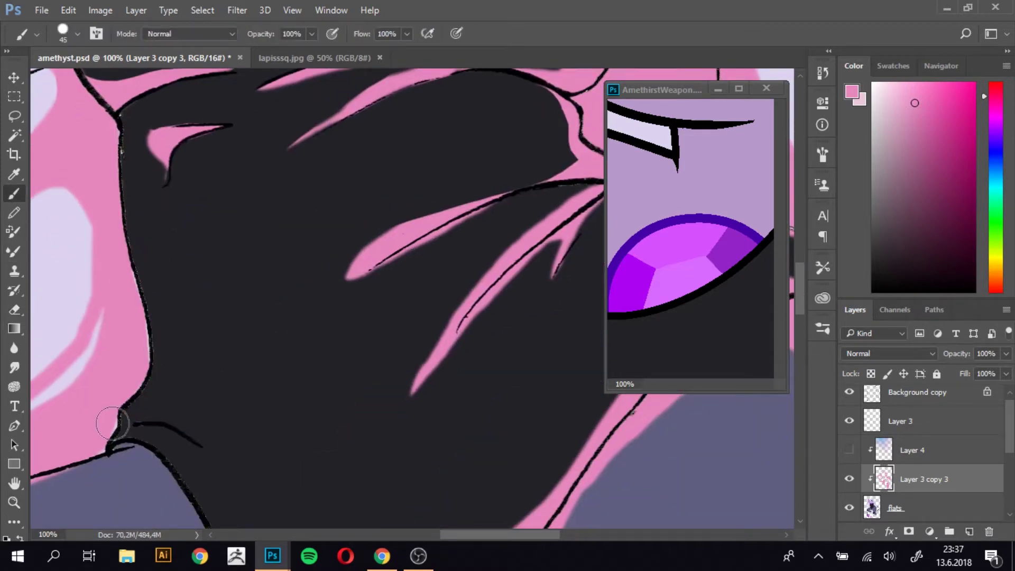
pyautogui.hotkey('ctrl', '-')
pyautogui.hotkey('ctrl', '-')
pyautogui.hotkey('ctrl', '-')
pyautogui.moveTo(373, 362); pyautogui.dragTo(478, 284)
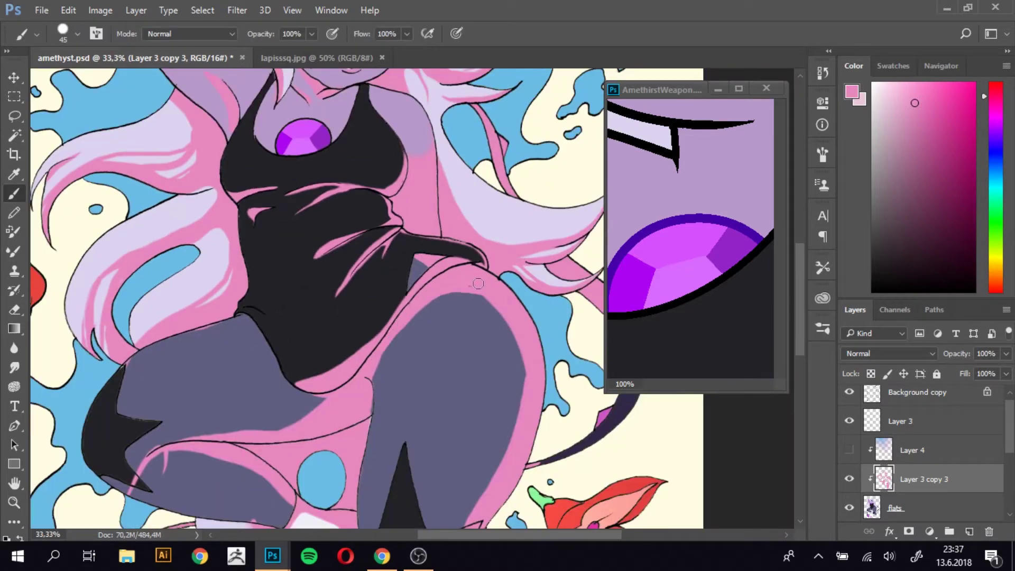
# Switch to the Eraser and zoom out to view the whole illustration
pyautogui.press('e')
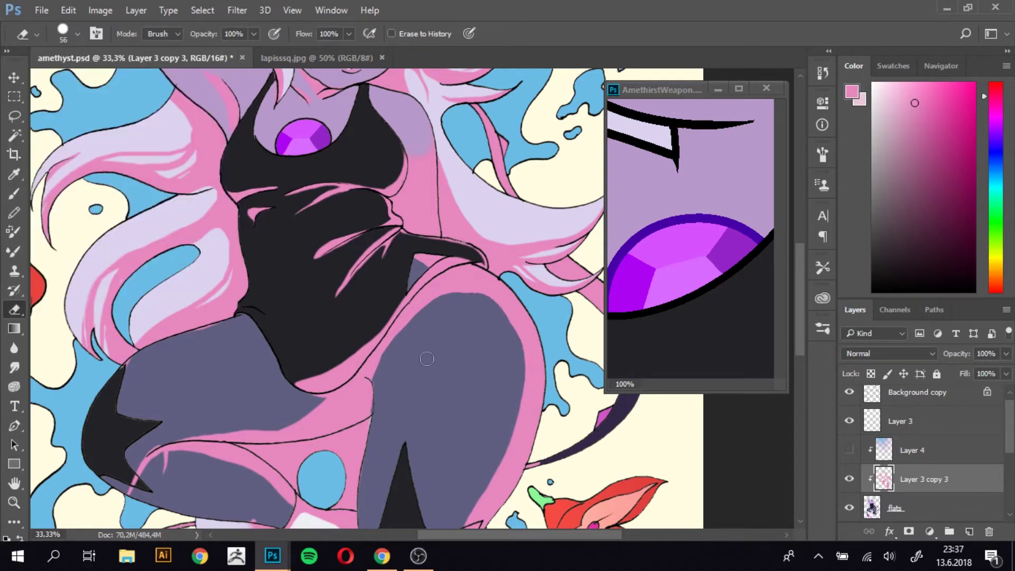
pyautogui.press('z')
pyautogui.hotkey('ctrl', '-')
pyautogui.click(849, 450)
# Set the gradient overlay to Pin Light blending at 79% fill
pyautogui.hotkey('alt', 'shift', 'm')
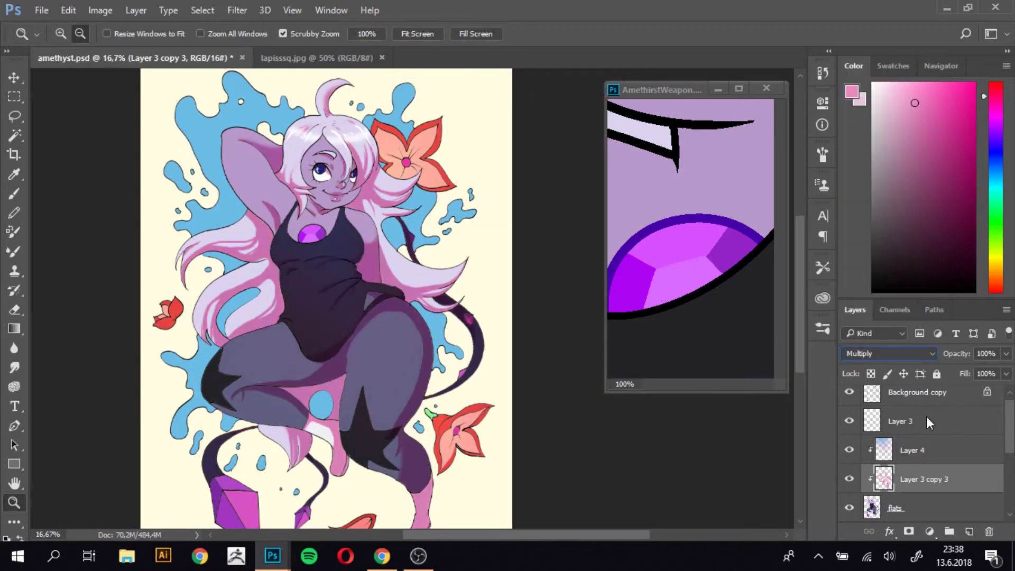
pyautogui.moveTo(1006, 373)
pyautogui.mouseDown()
pyautogui.moveTo(998, 397)
pyautogui.moveTo(982, 395)
pyautogui.mouseUp()
pyautogui.hotkey('alt', ']')
pyautogui.hotkey('alt', 'shift', 'z')
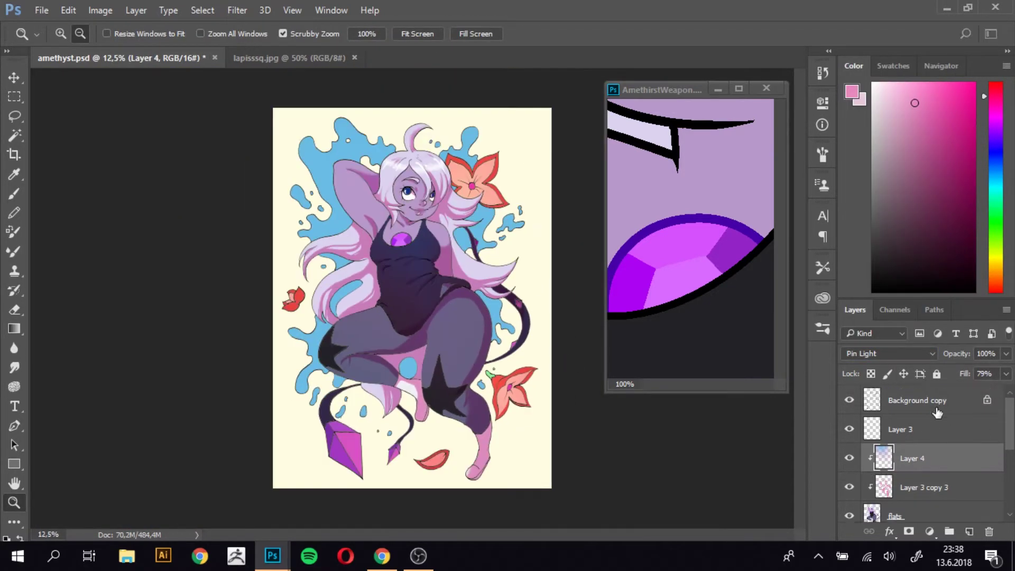
pyautogui.hotkey('alt', ']')
pyautogui.hotkey('alt', ']')
# Sign the artwork in black with a small hard brush on a new layer
pyautogui.press('b')
pyautogui.hotkey('ctrl', '1')
pyautogui.click(78, 34)
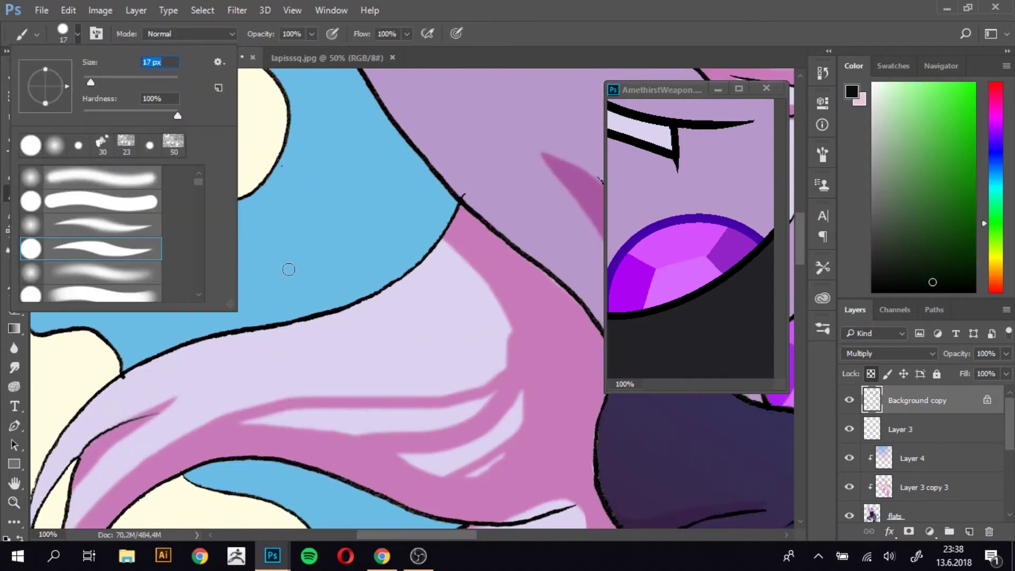
pyautogui.hotkey('ctrl', 'shift', 'alt', 'n')
pyautogui.moveTo(317, 297); pyautogui.dragTo(416, 254)
pyautogui.press('z')
pyautogui.hotkey('ctrl', '-')
pyautogui.hotkey('ctrl', '-')
pyautogui.hotkey('ctrl', '-')
pyautogui.hotkey('ctrl', '-')
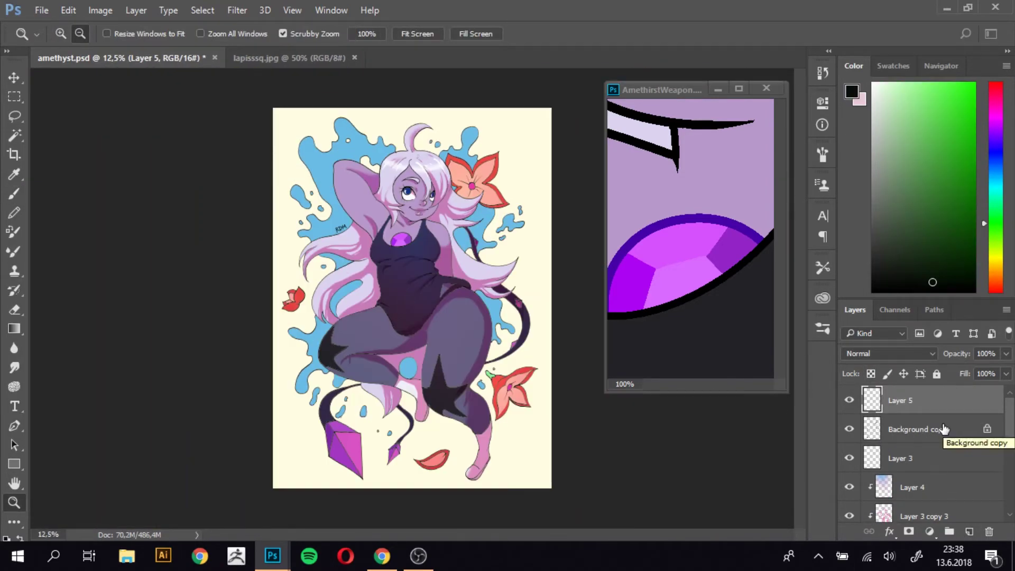
# Stamp all visible layers into a merged layer and apply Unsharp Mask with Amount 96
pyautogui.hotkey('ctrl', 'shift', 'alt', 'e')
pyautogui.click(237, 10)
pyautogui.click(466, 326)
pyautogui.click(583, 287)
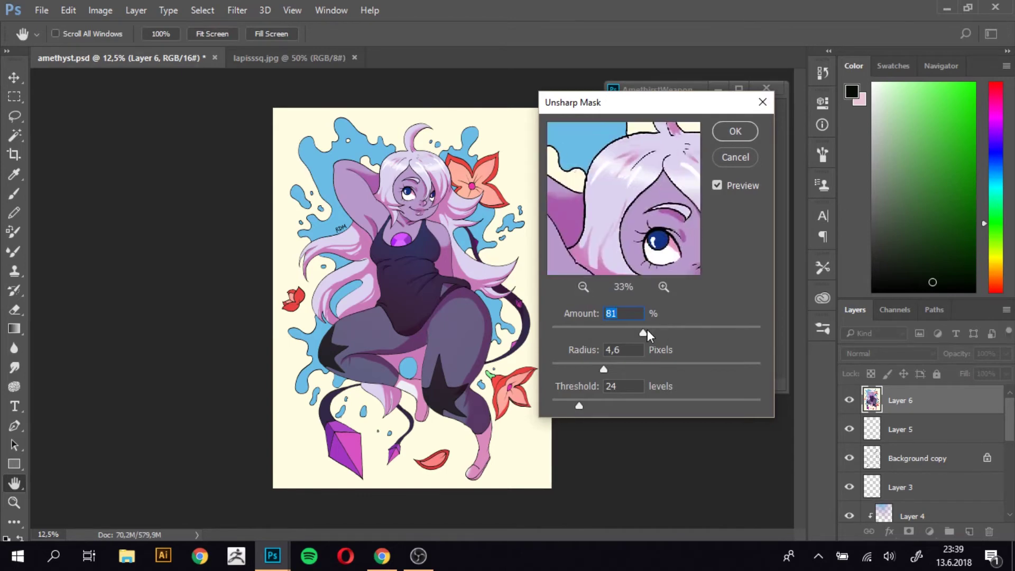
pyautogui.moveTo(647, 334); pyautogui.dragTo(660, 332)
pyautogui.moveTo(611, 368); pyautogui.dragTo(622, 369)
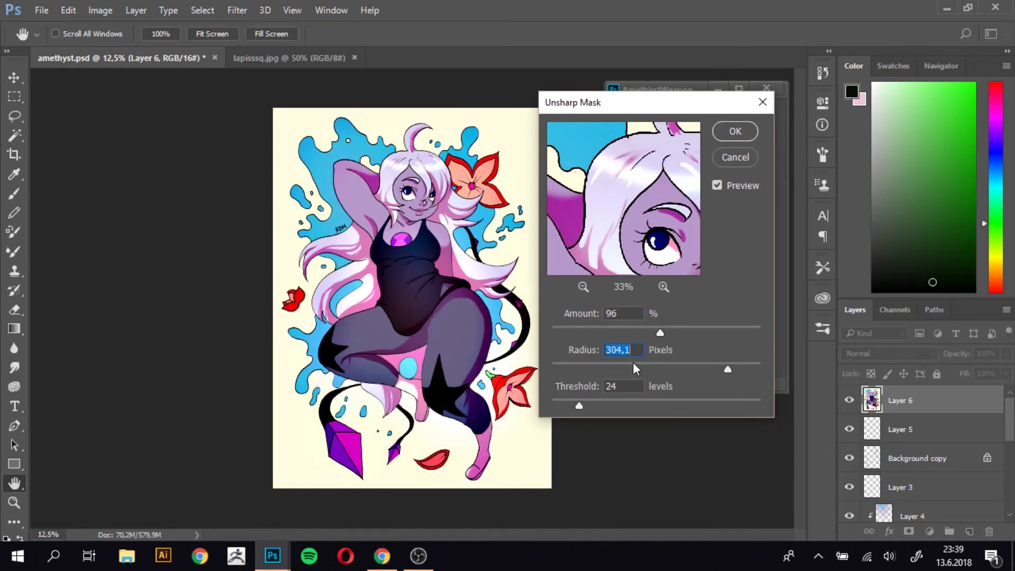
pyautogui.click(734, 158)
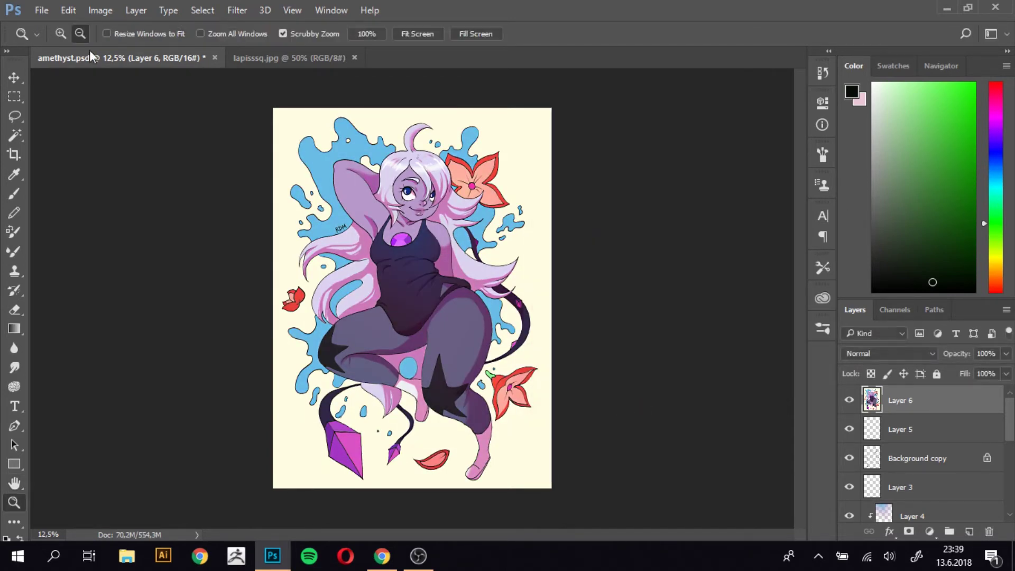